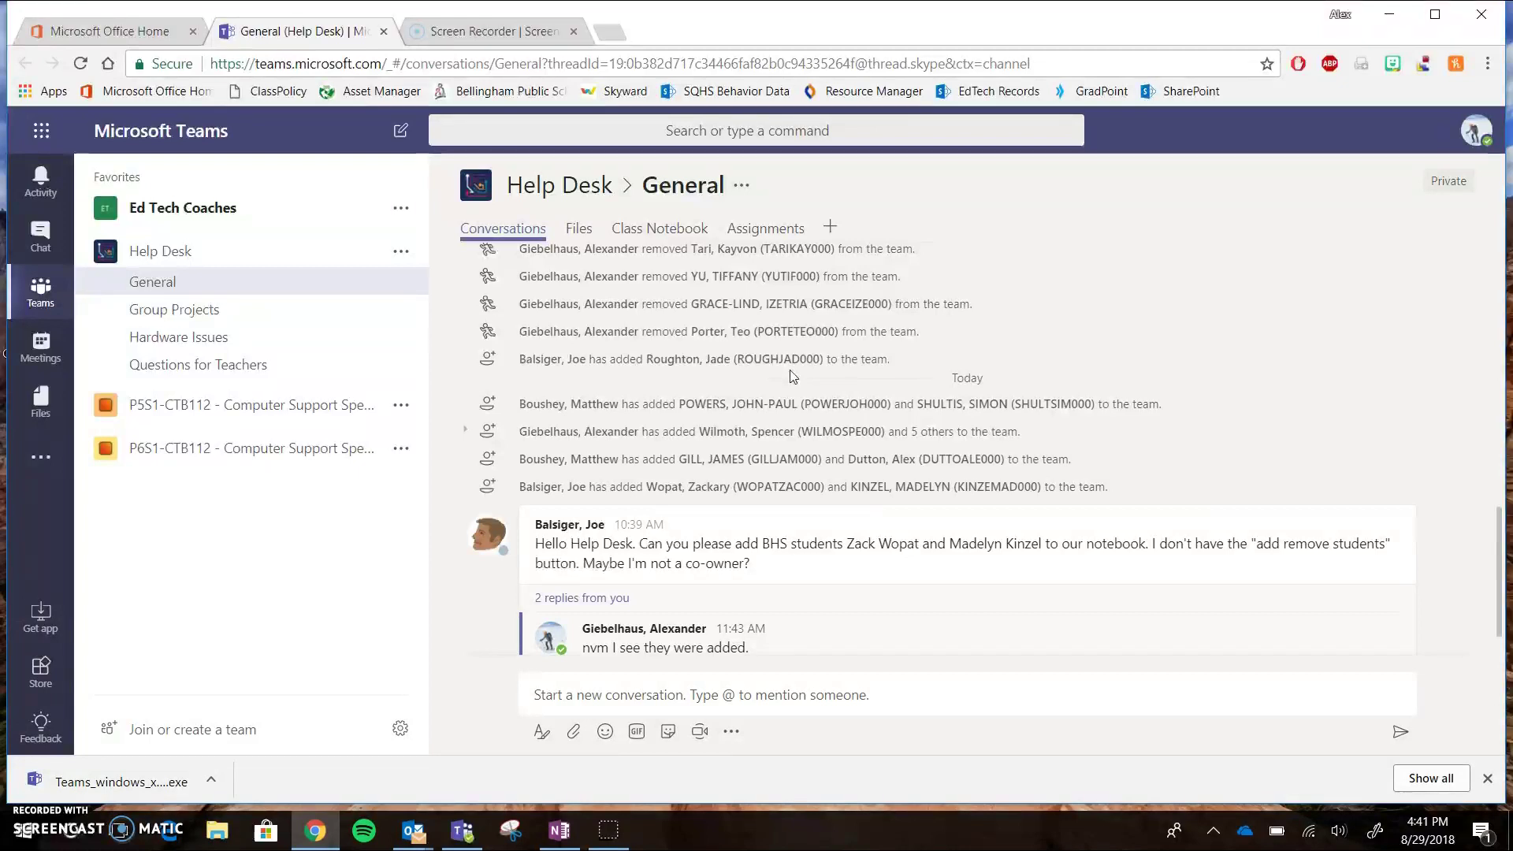
Step: Minimize the browser and switch to the Microsoft Teams desktop app
click(447, 202)
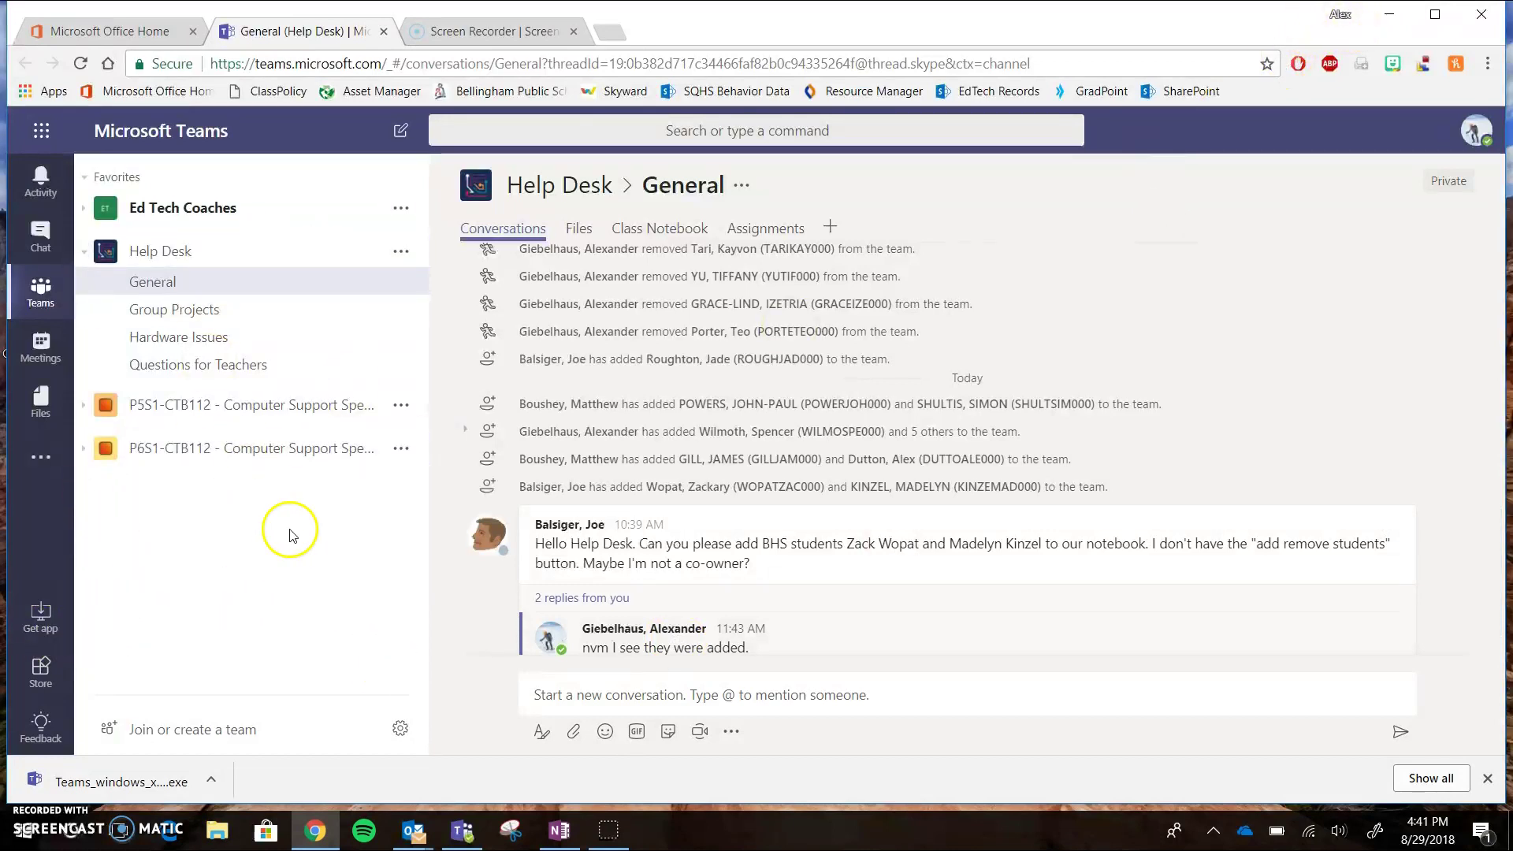
click(1389, 14)
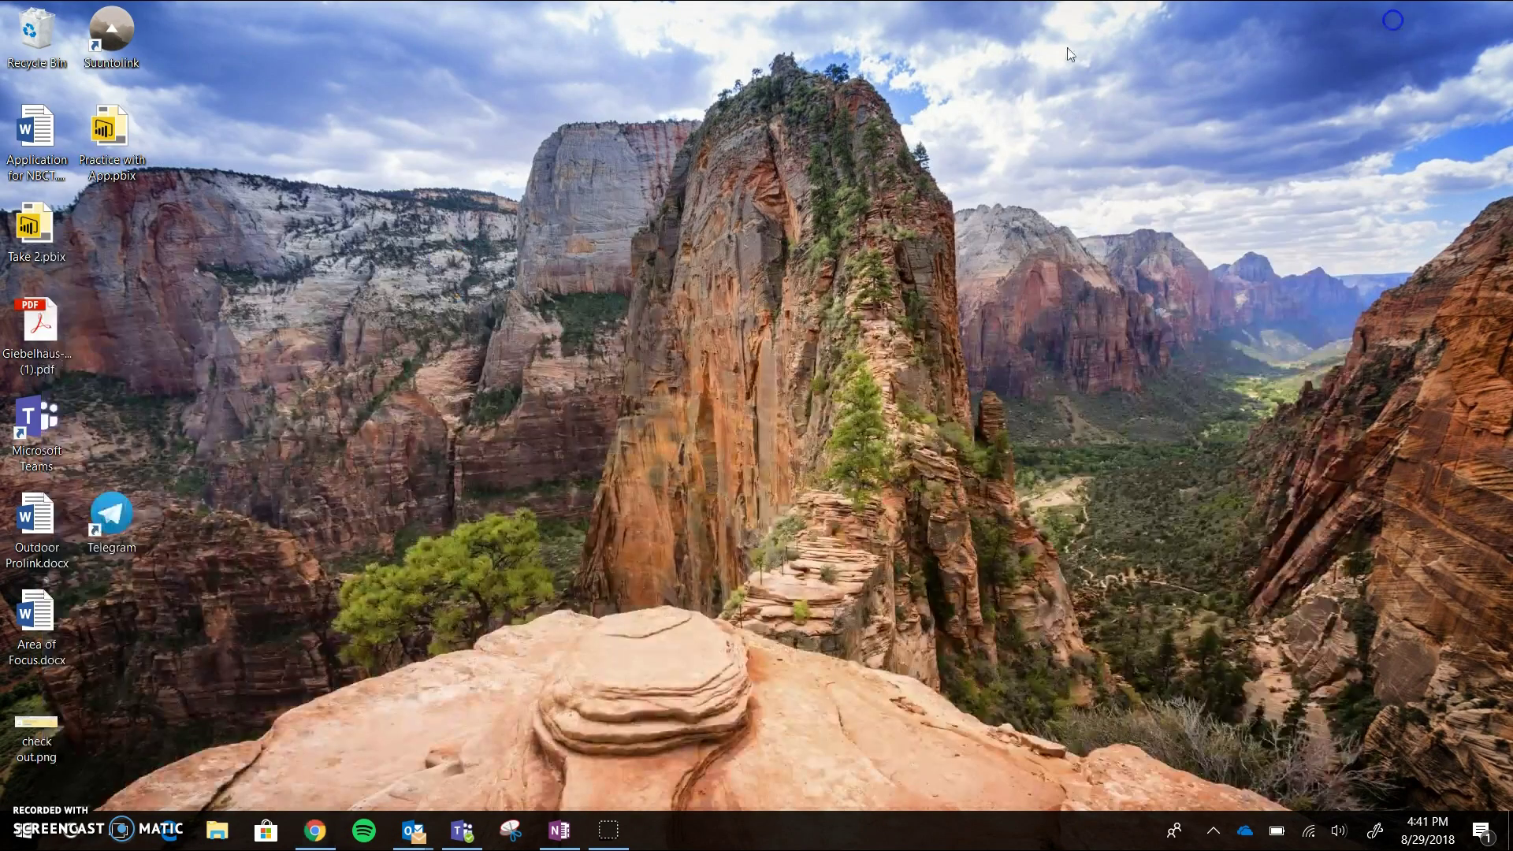
click(463, 830)
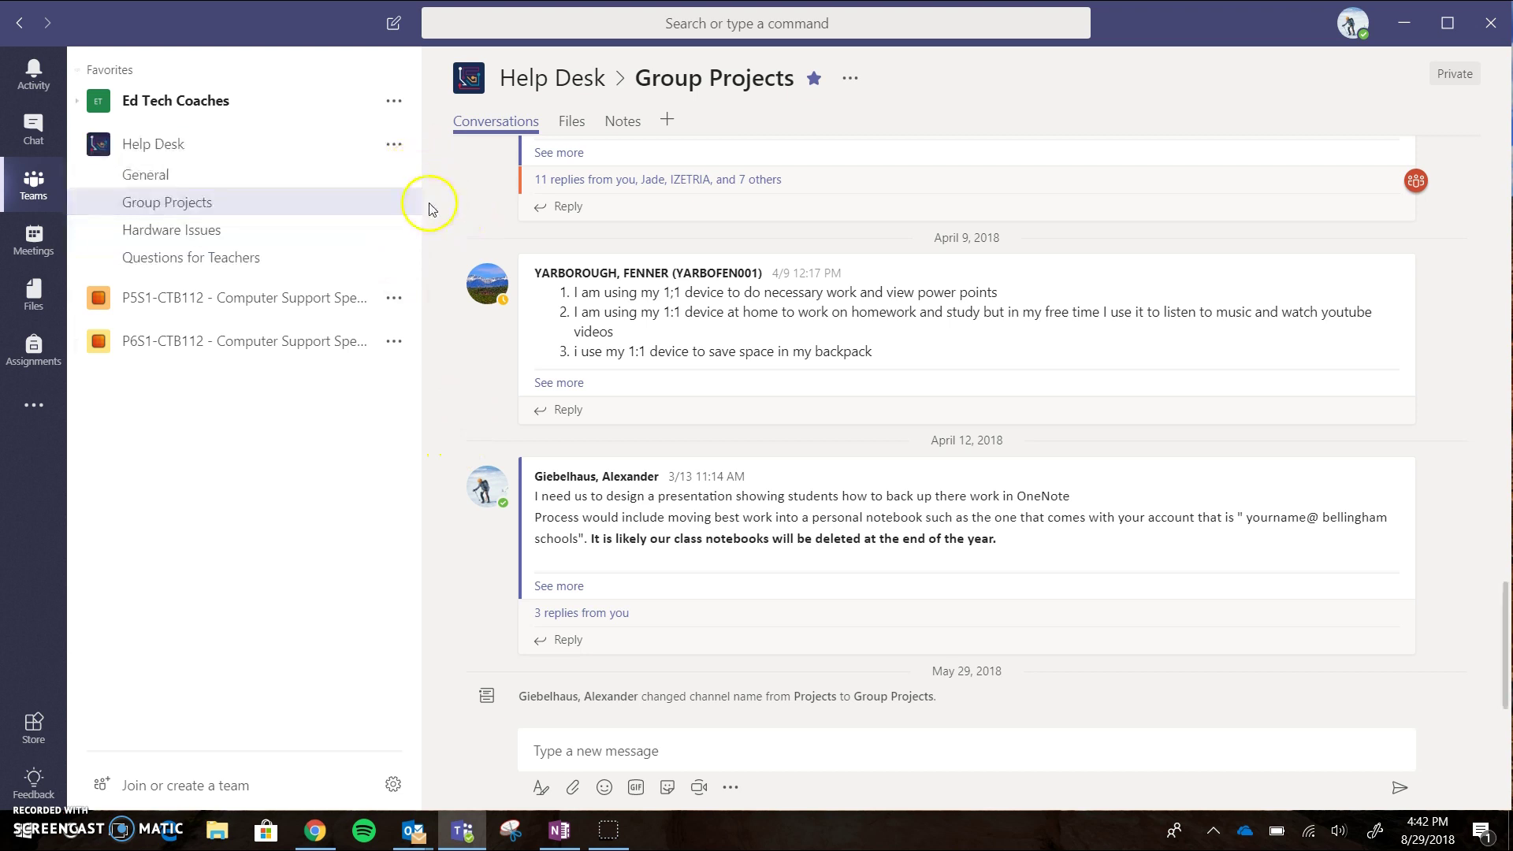
Step: Open the General channel of the Help Desk team
click(203, 145)
click(179, 145)
click(175, 146)
click(172, 147)
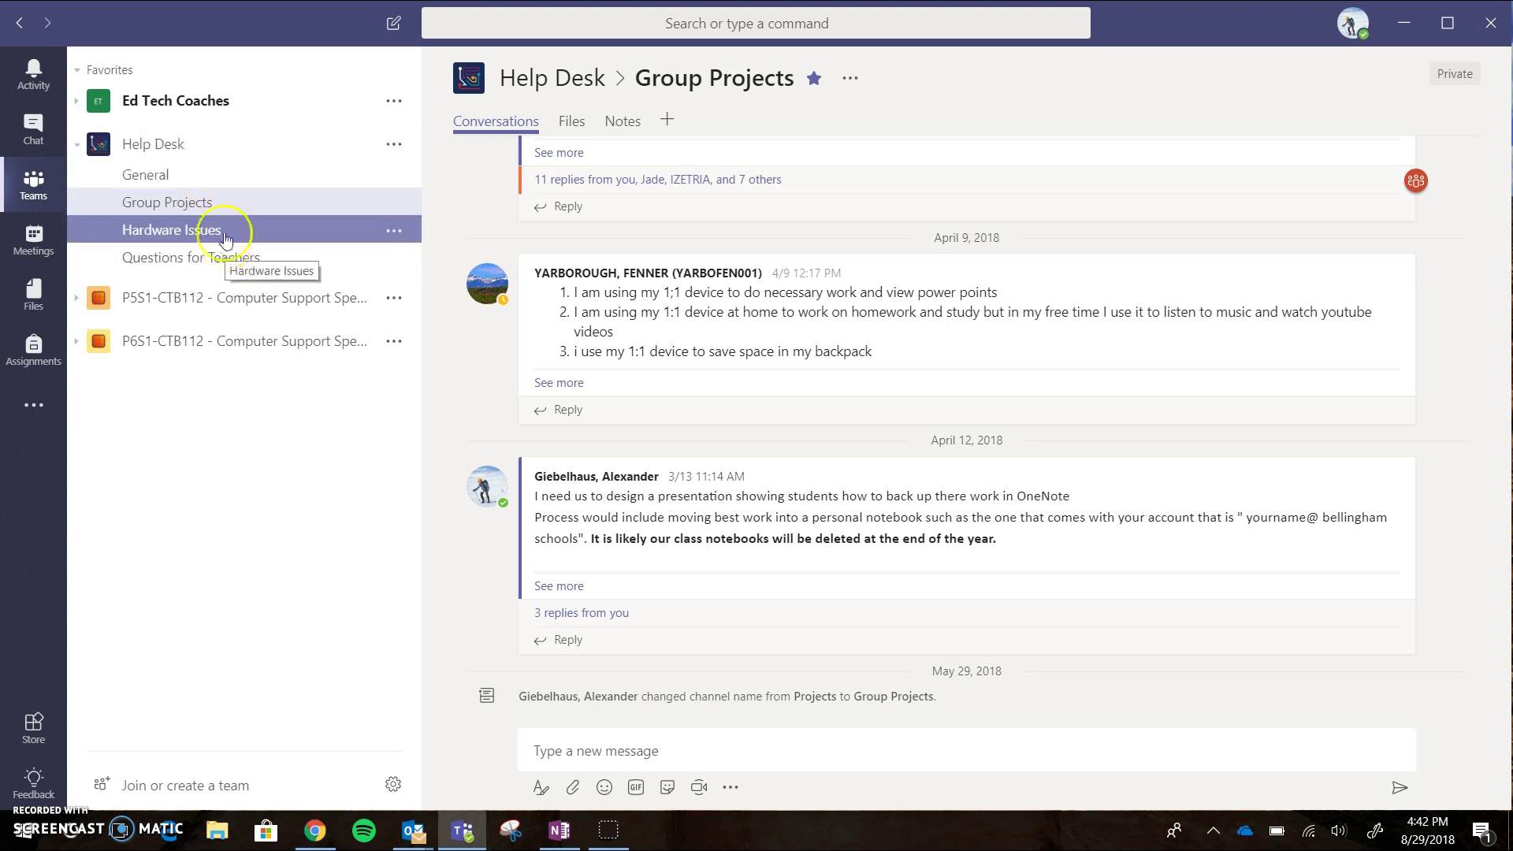
click(209, 174)
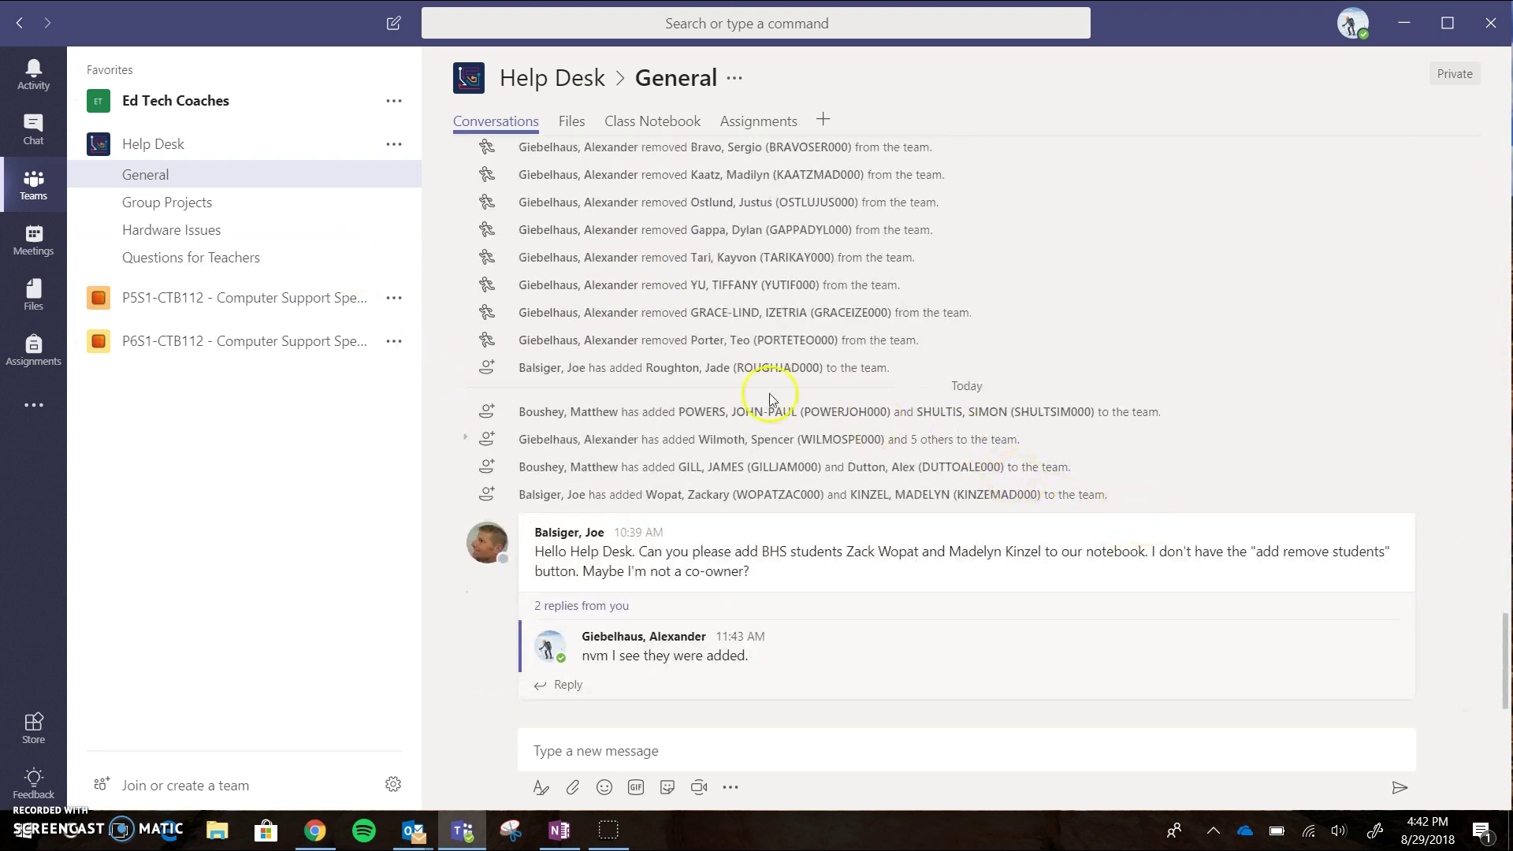
click(260, 203)
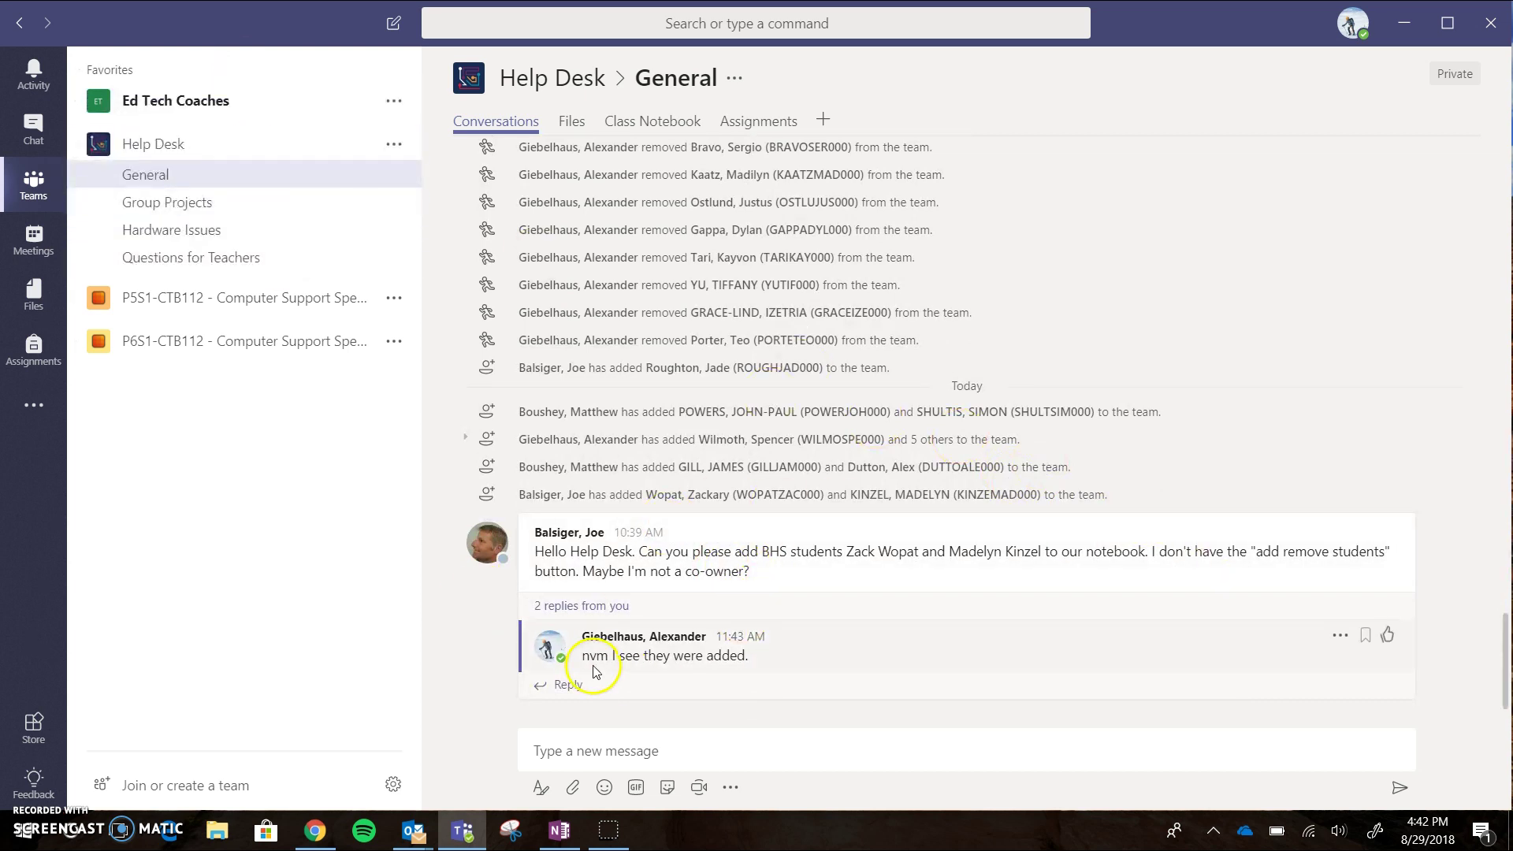
Step: Post a new conversation mentioning the colleague, asking "what are the names of your 1st period help desk students?"
click(629, 751)
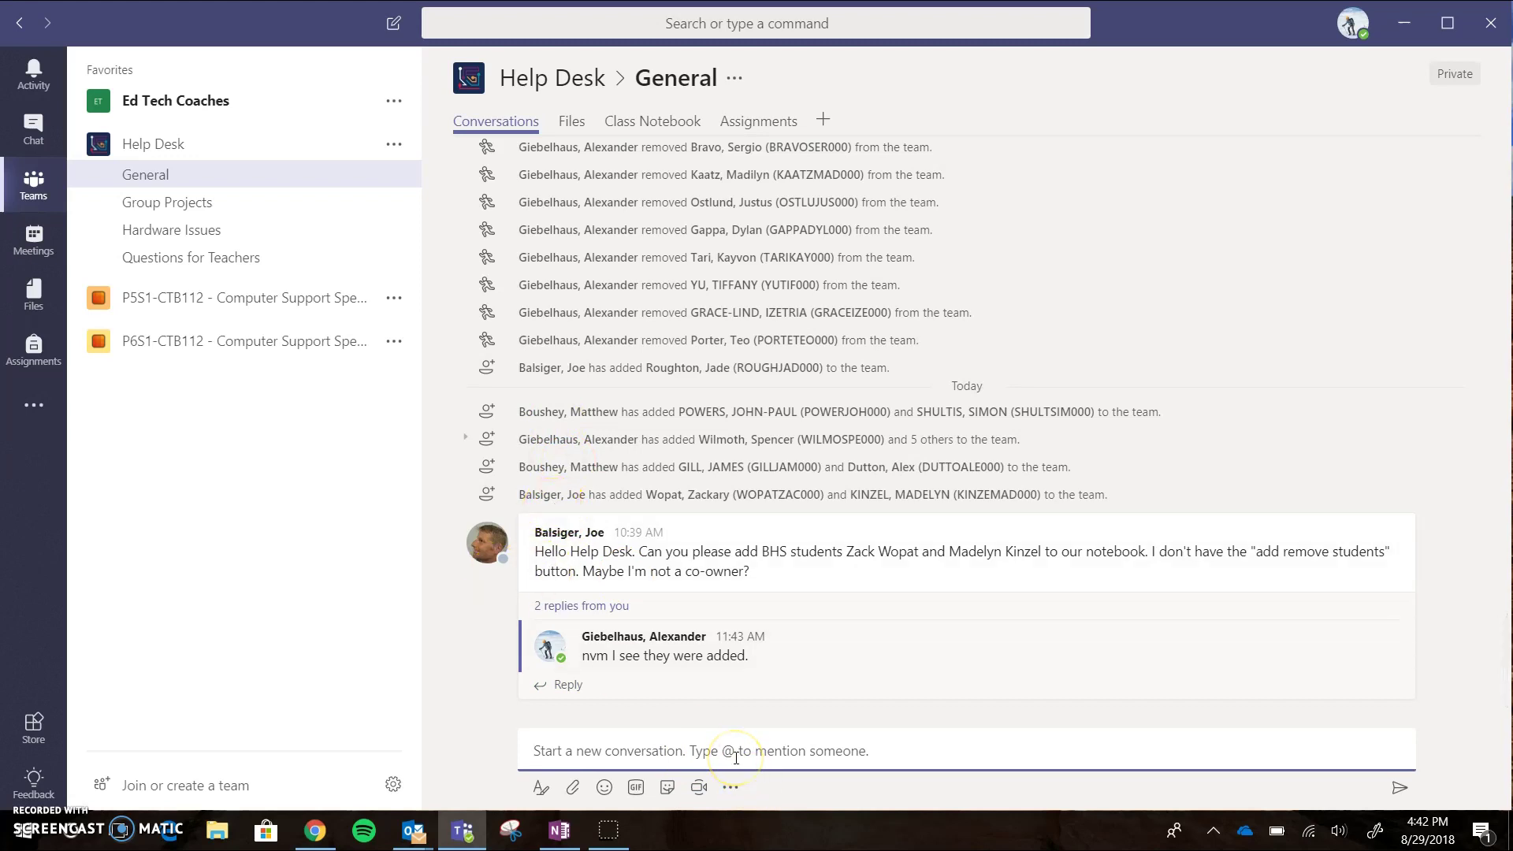
text(@joe)
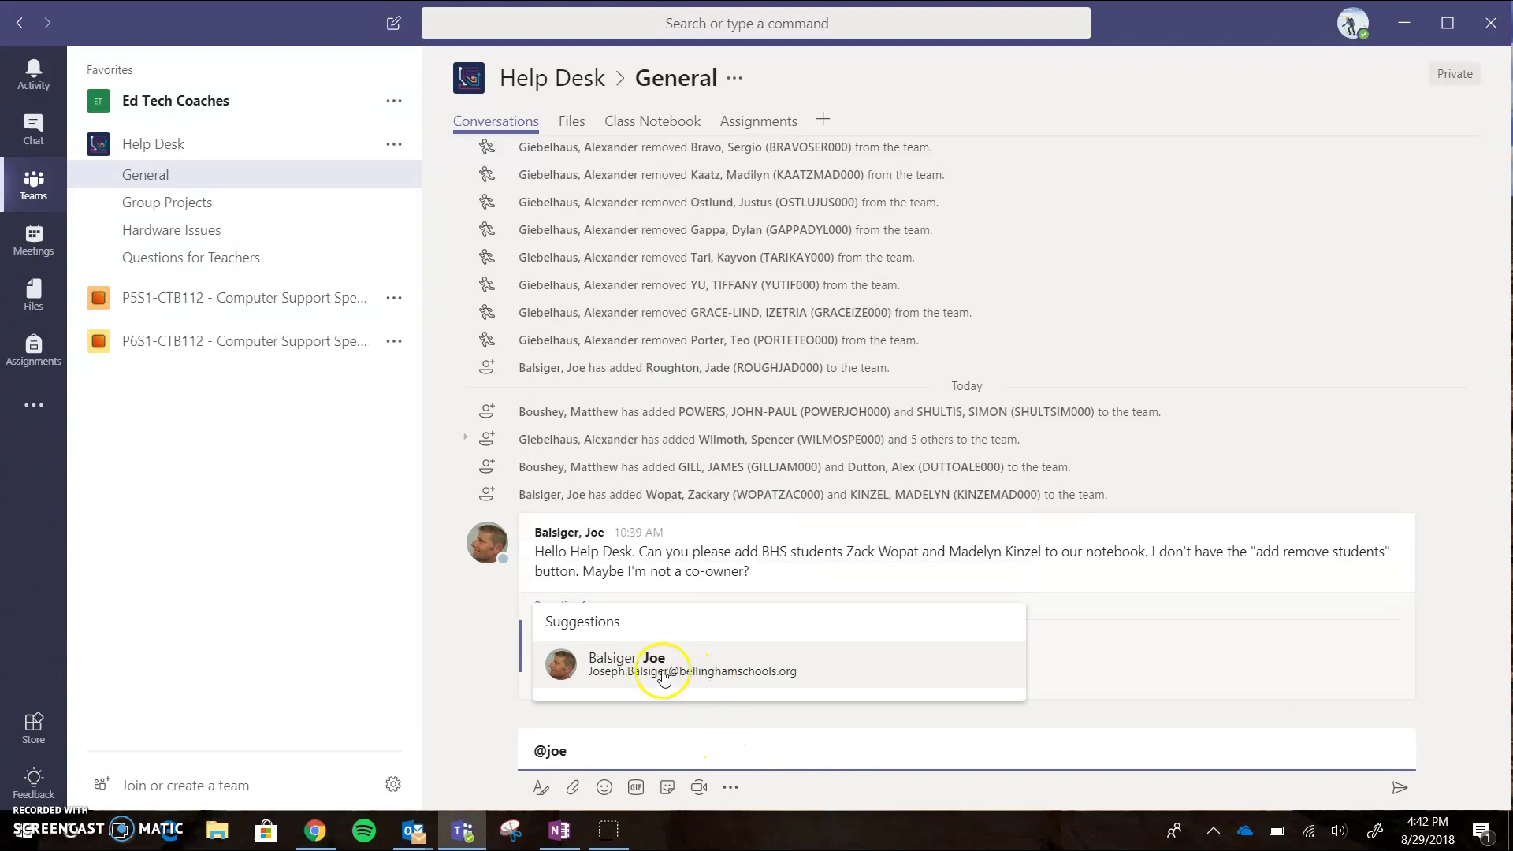
click(659, 666)
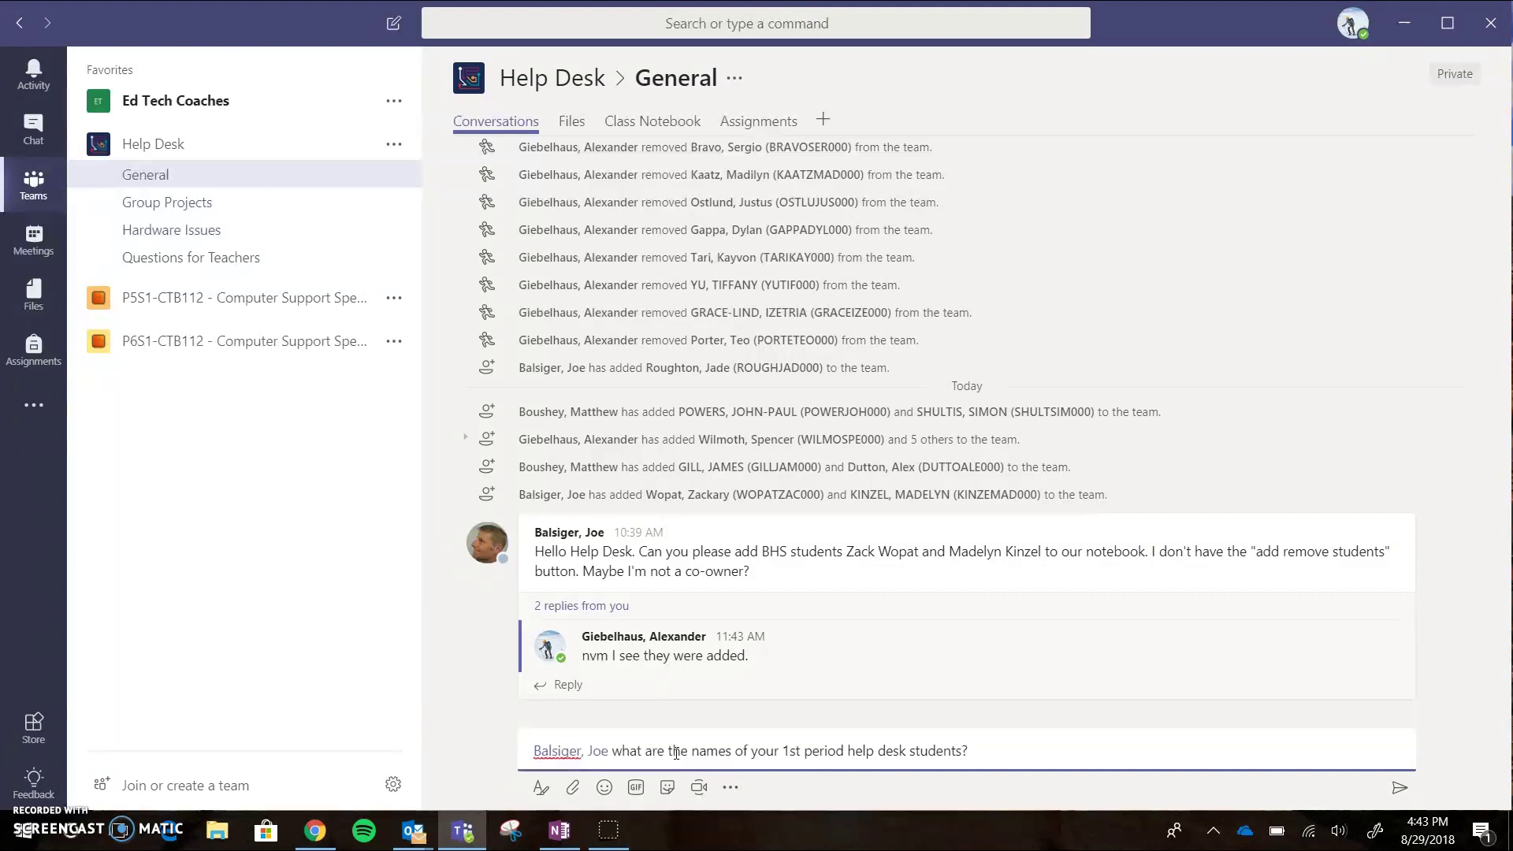
key(Return)
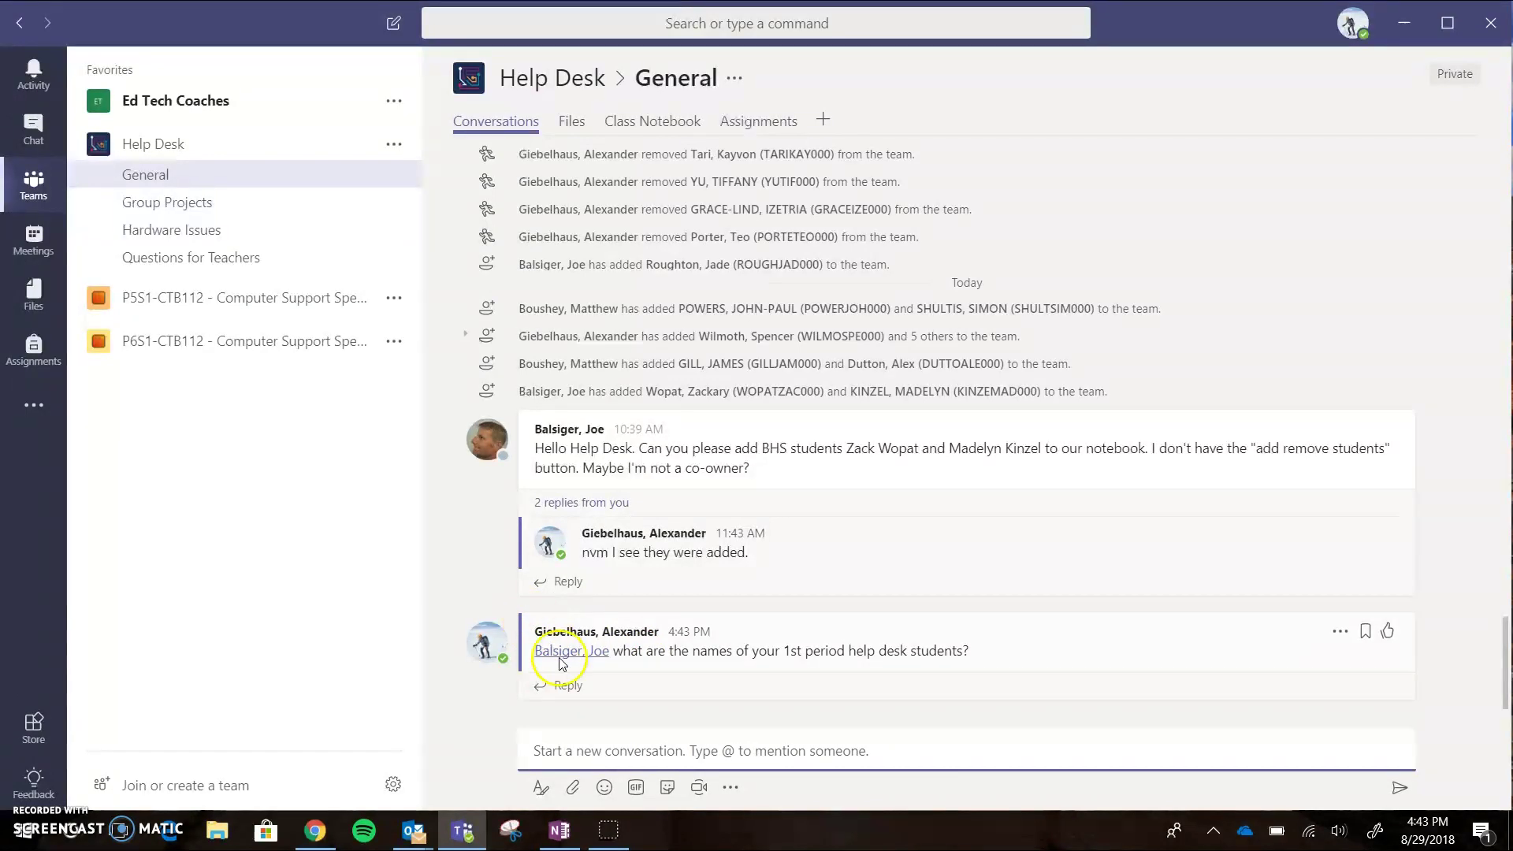
mouse_move(554, 649)
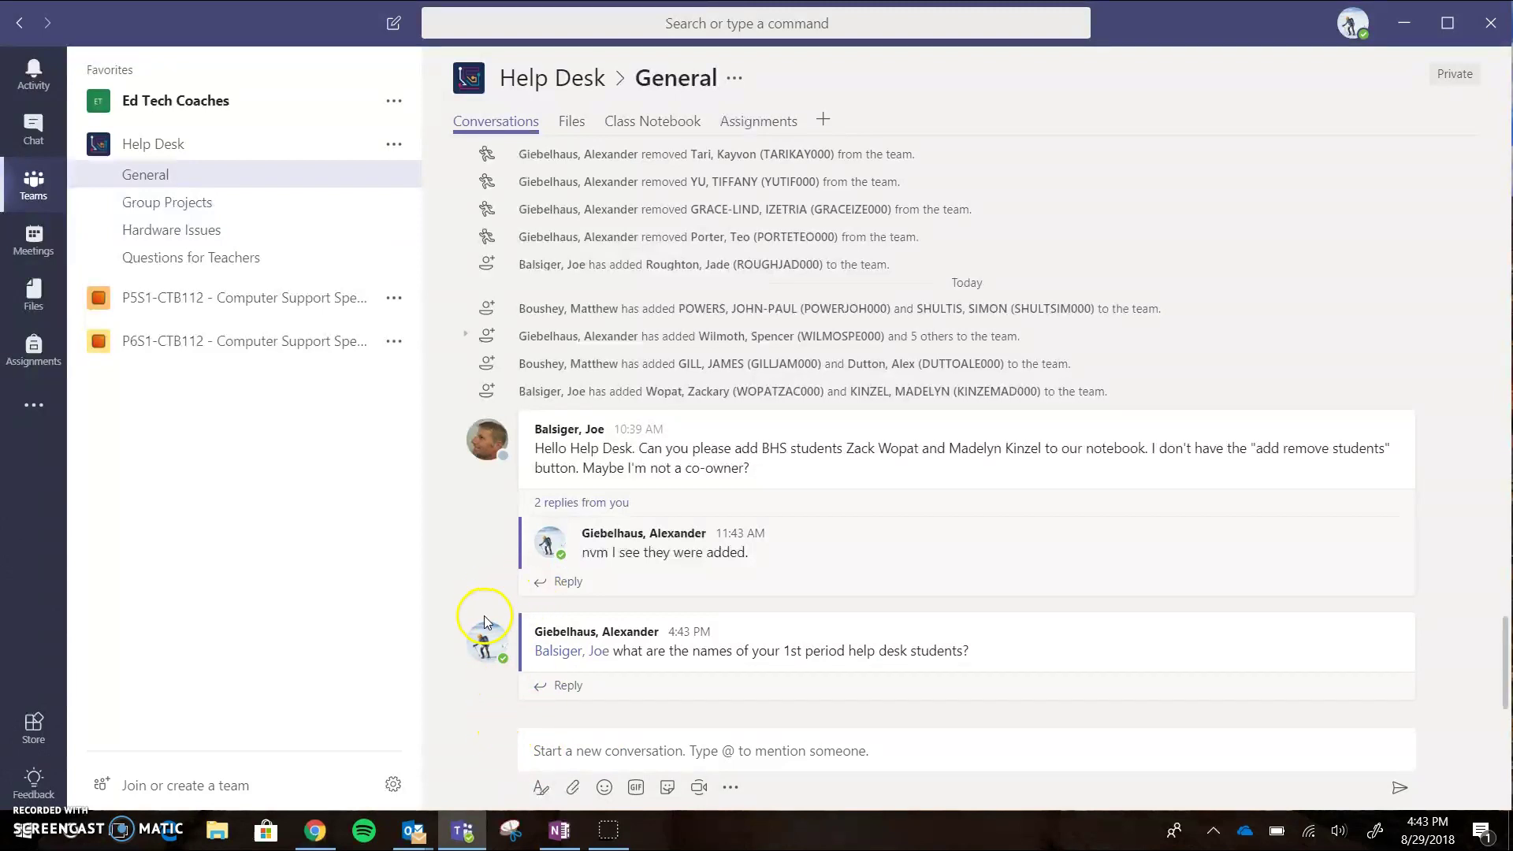
Step: Draft a short reply to the new post denying being the mentioned colleague, and make its text bold
click(585, 687)
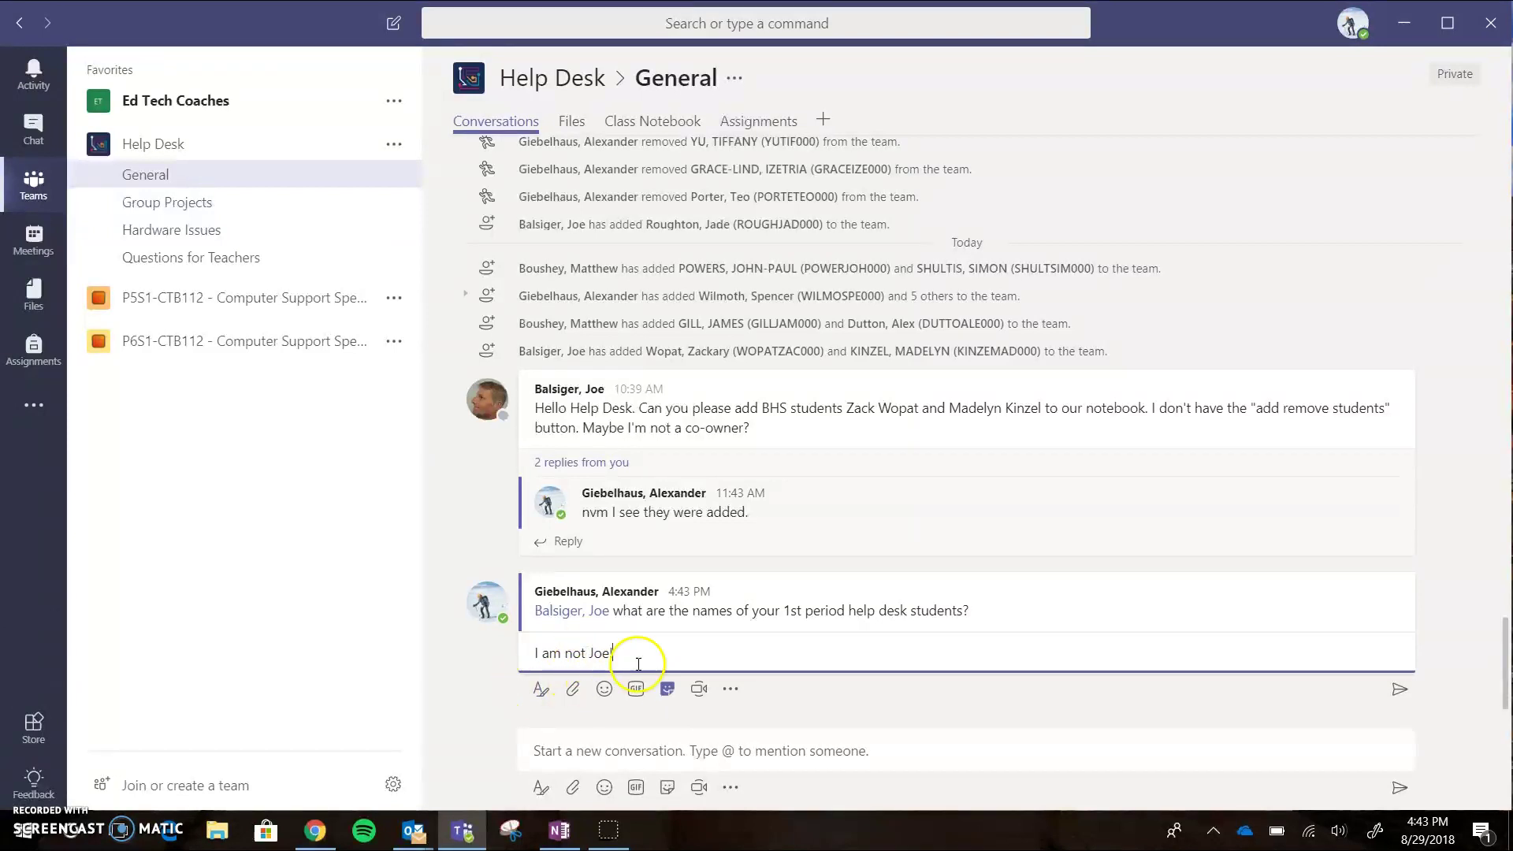
click(536, 692)
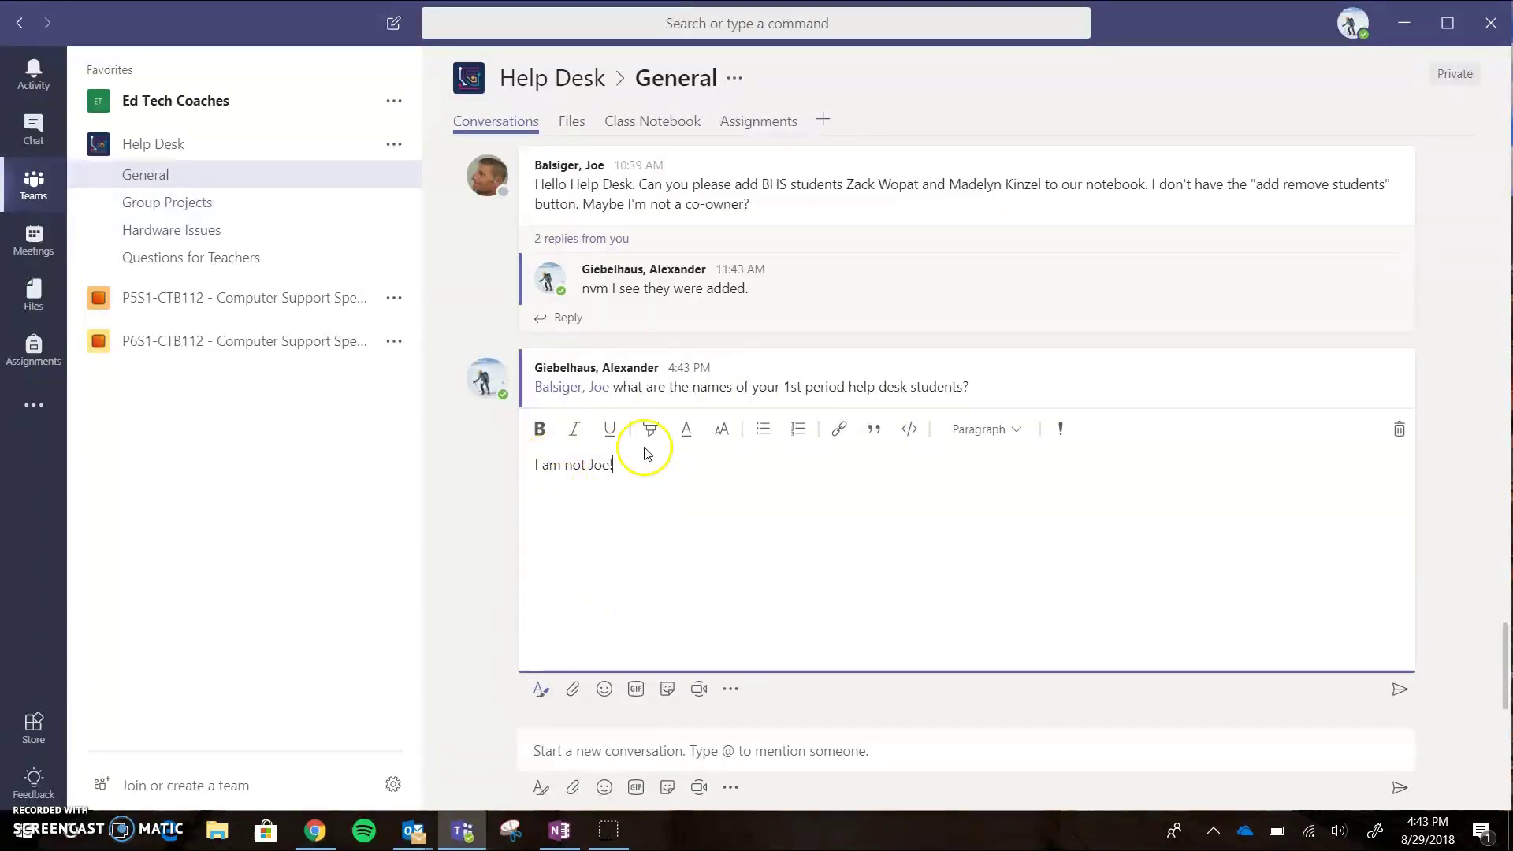
drag(617, 477, 522, 453)
click(538, 429)
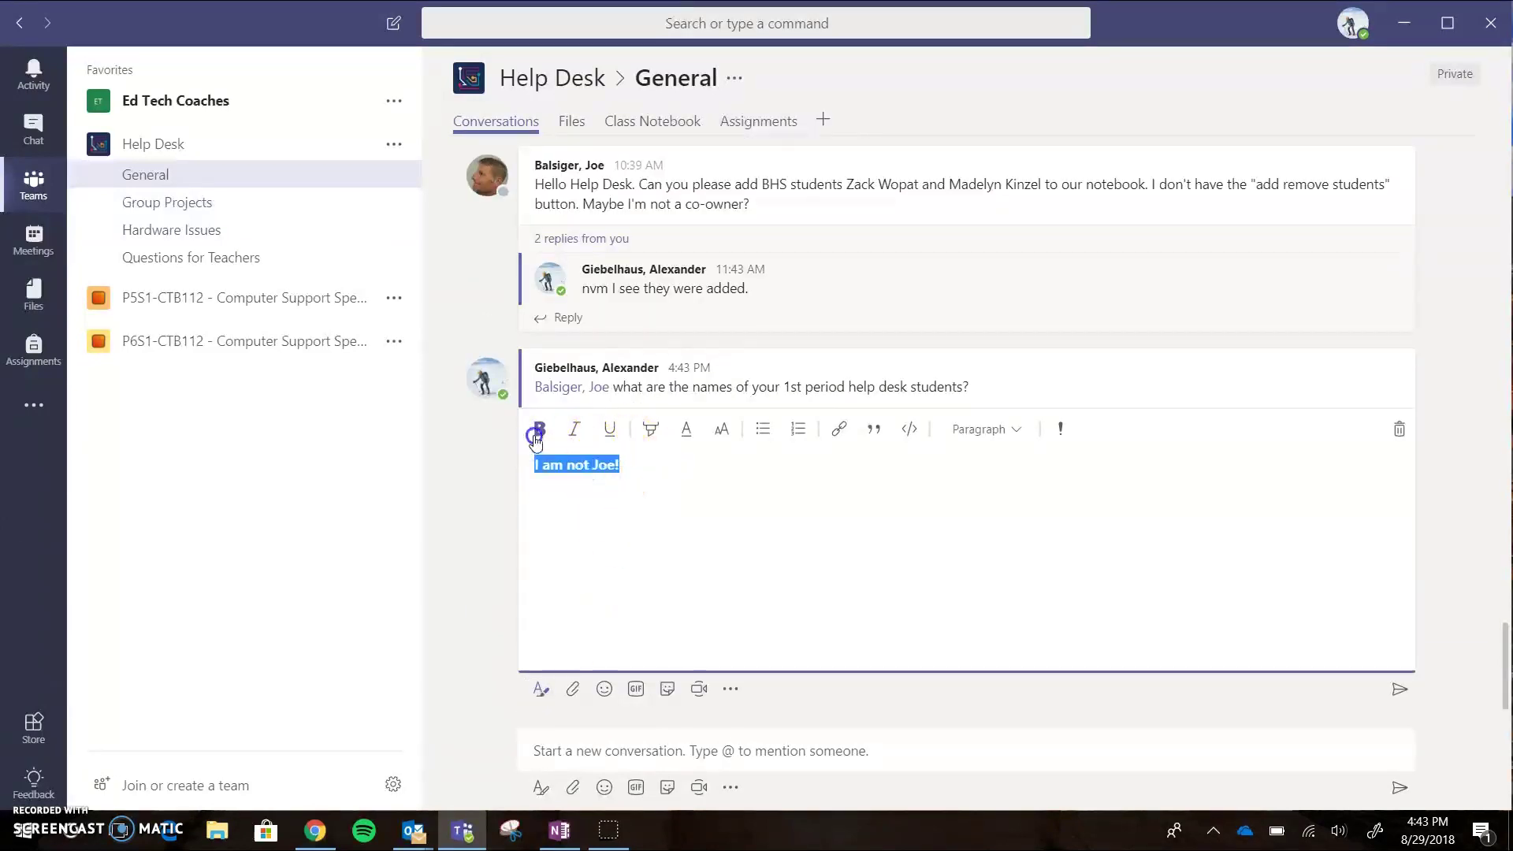
click(573, 428)
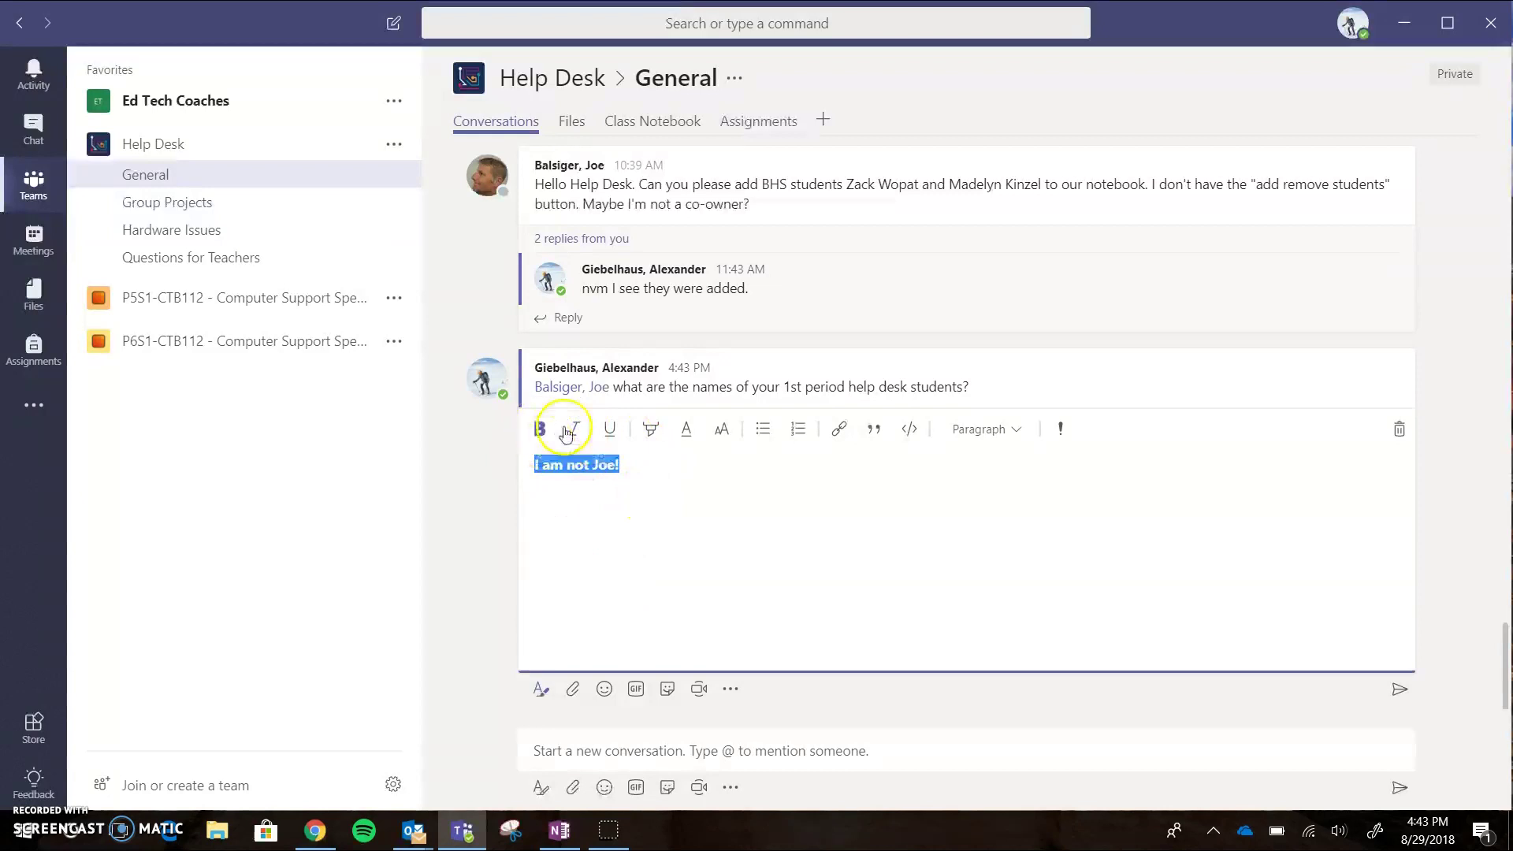
Step: Try the Large and Medium text sizes on the drafted reply
click(722, 432)
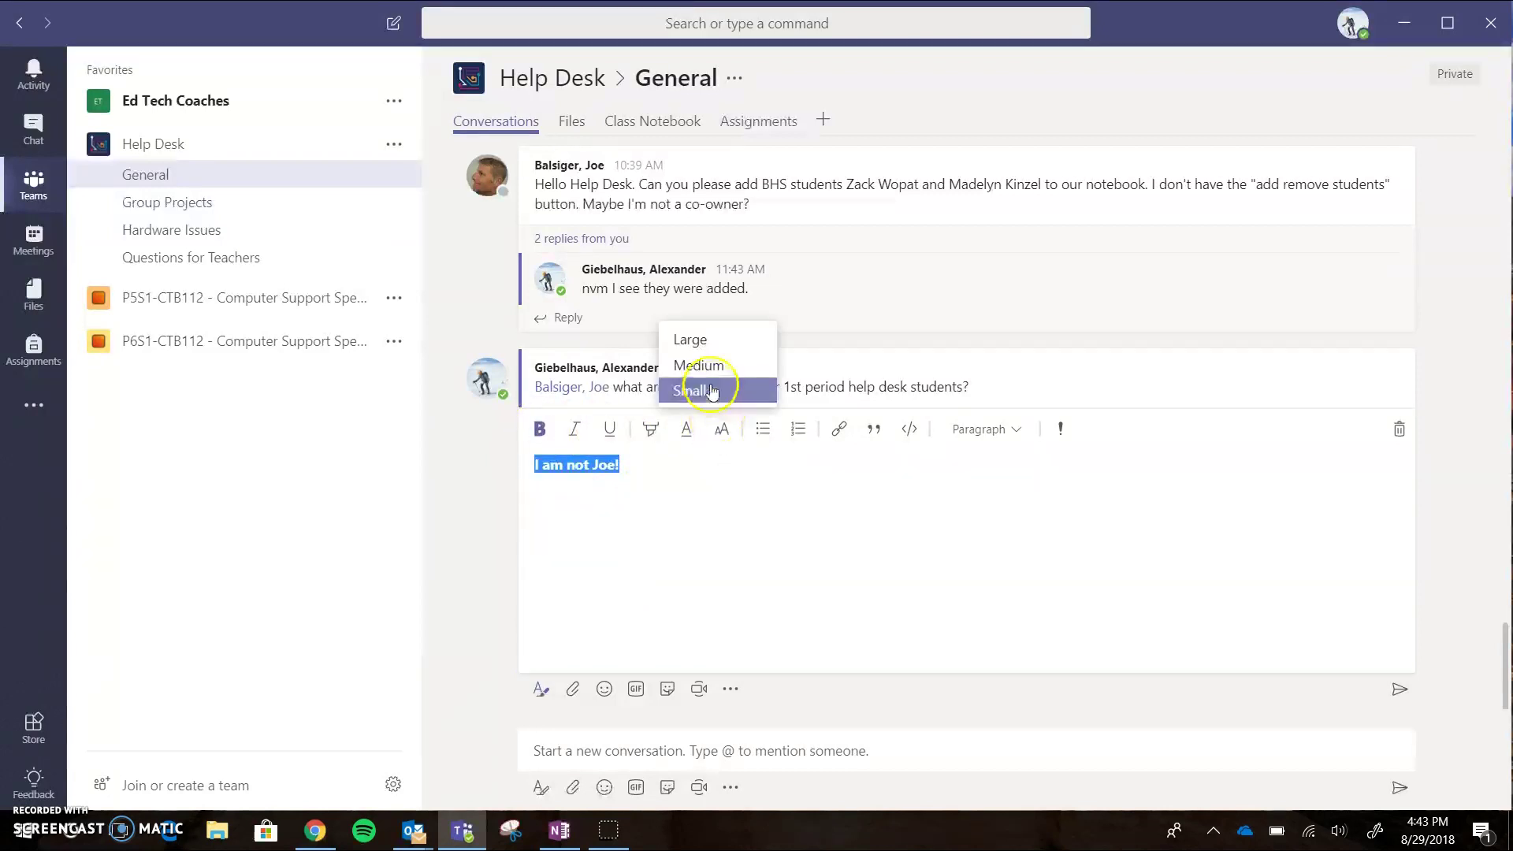
click(698, 340)
click(722, 429)
click(713, 364)
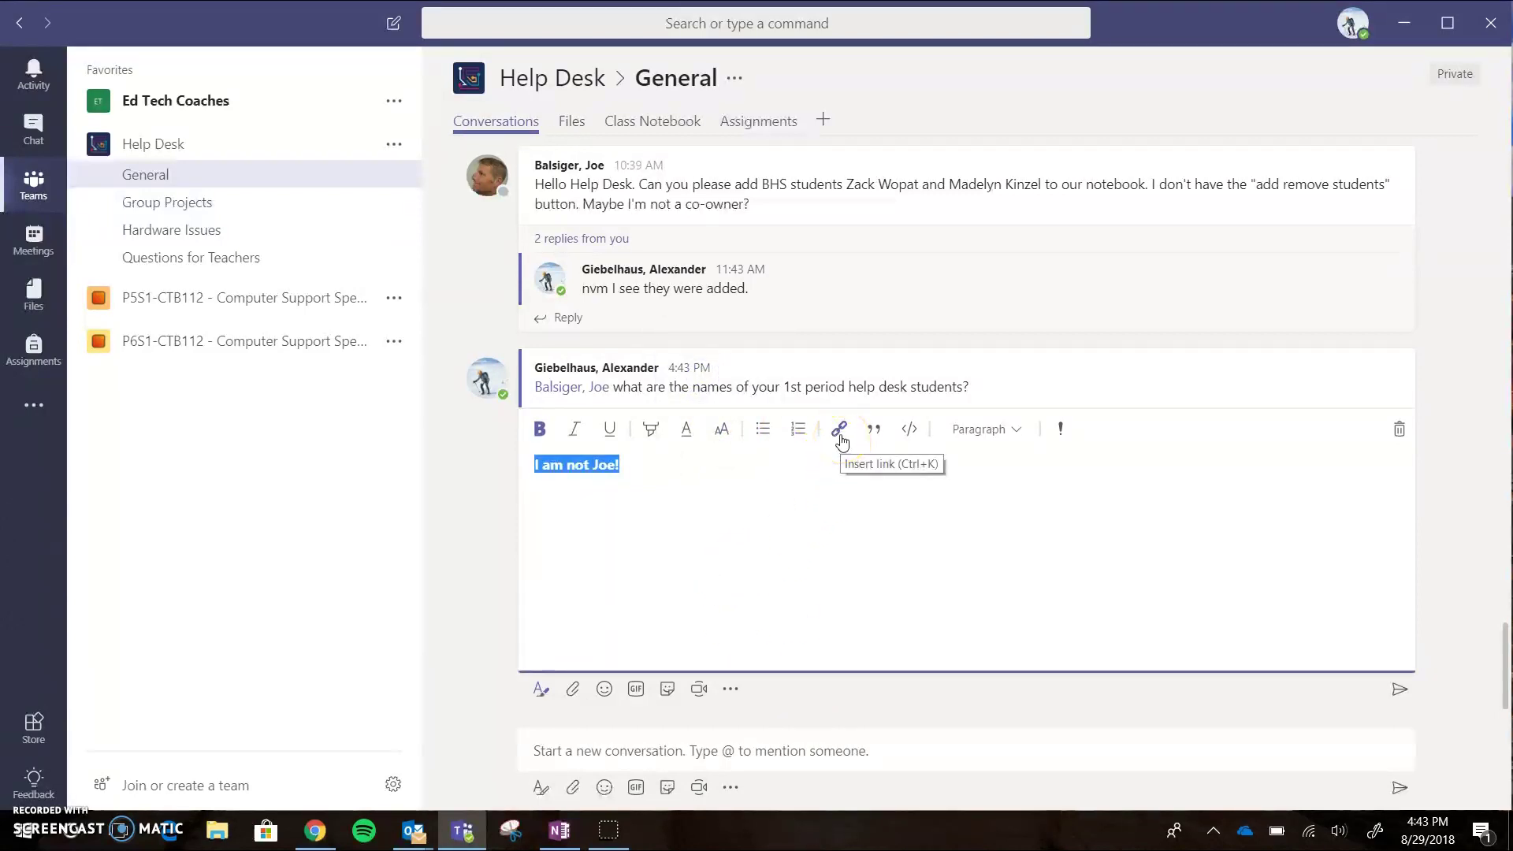
click(635, 461)
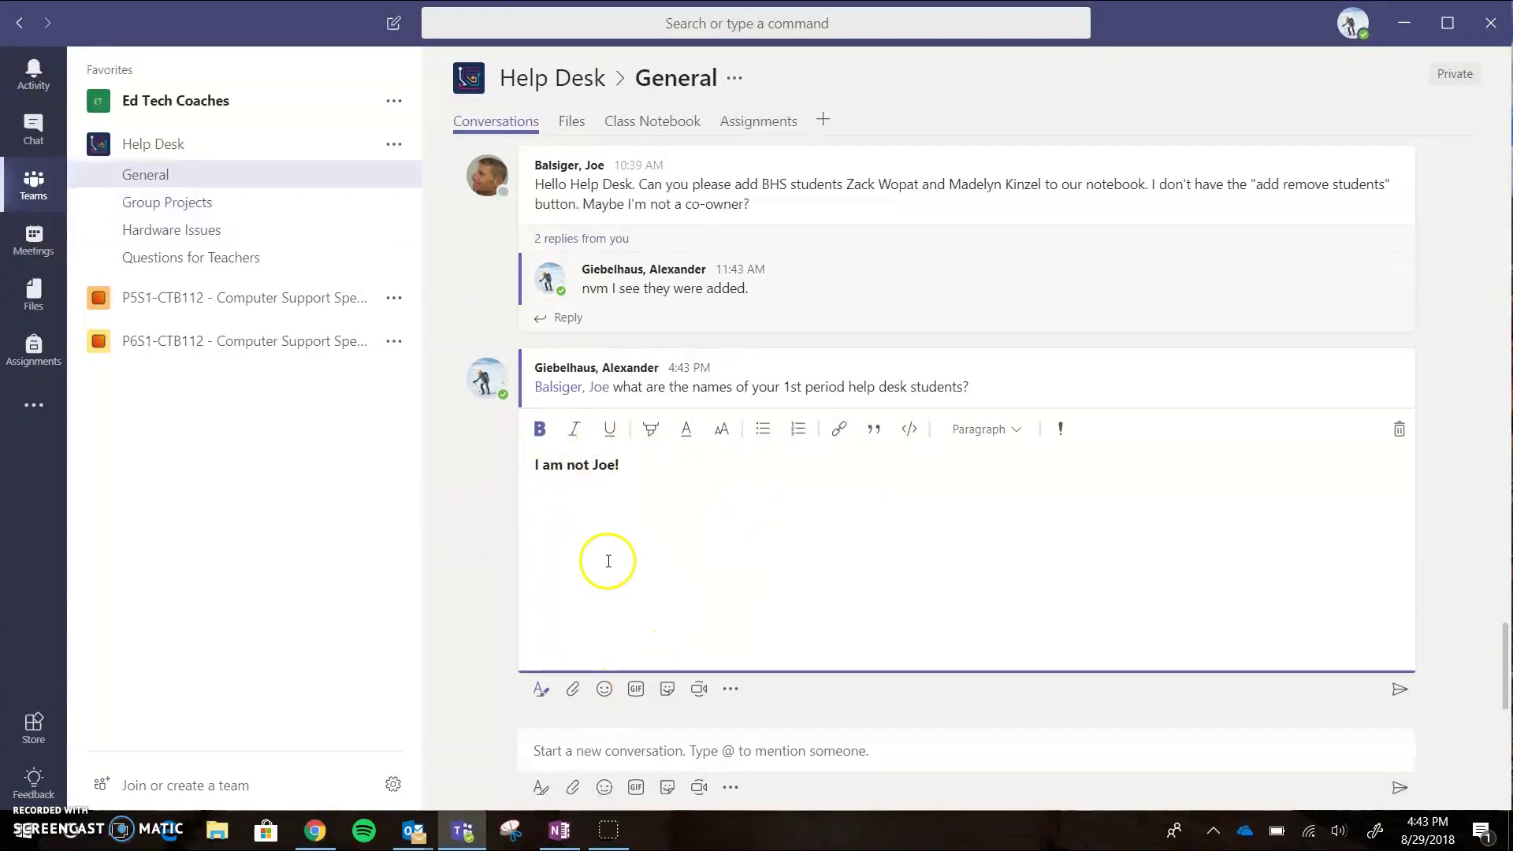
Step: Review the attachment sources, the GIF library and the suggested messaging apps available for the reply
click(575, 690)
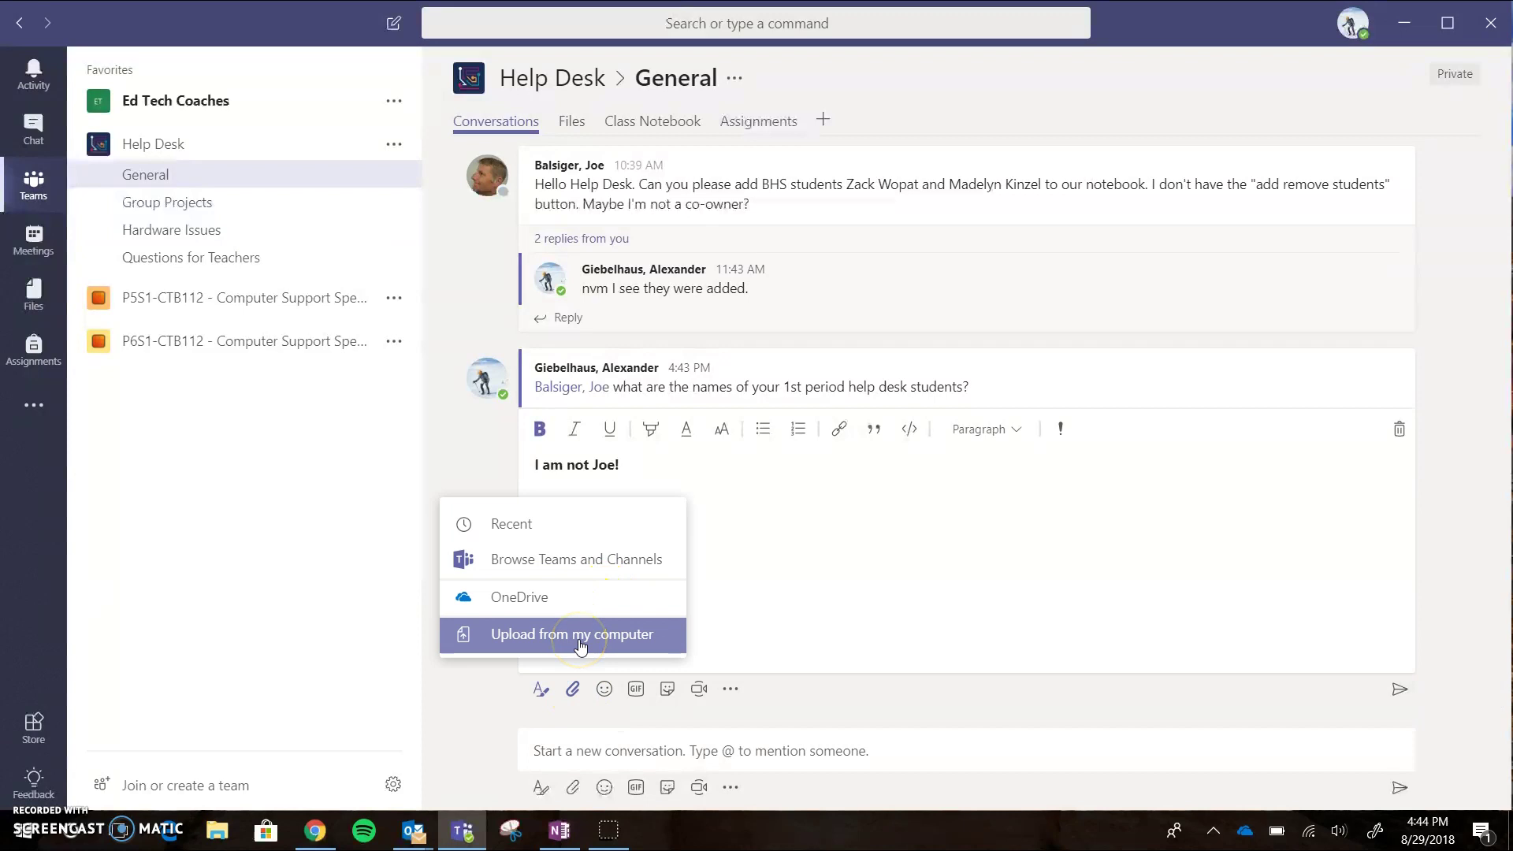
click(745, 539)
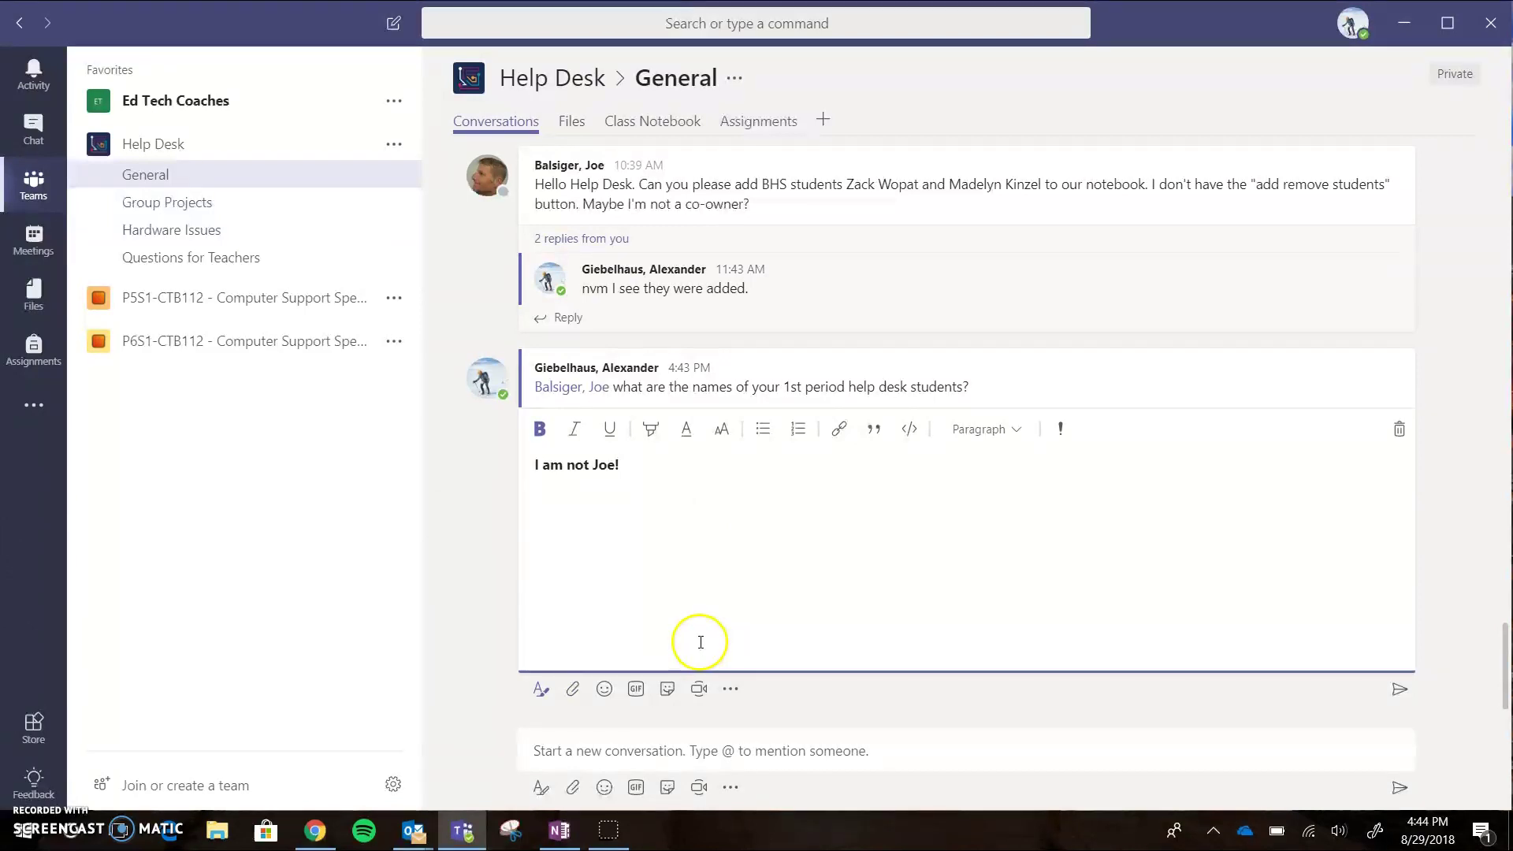
click(634, 690)
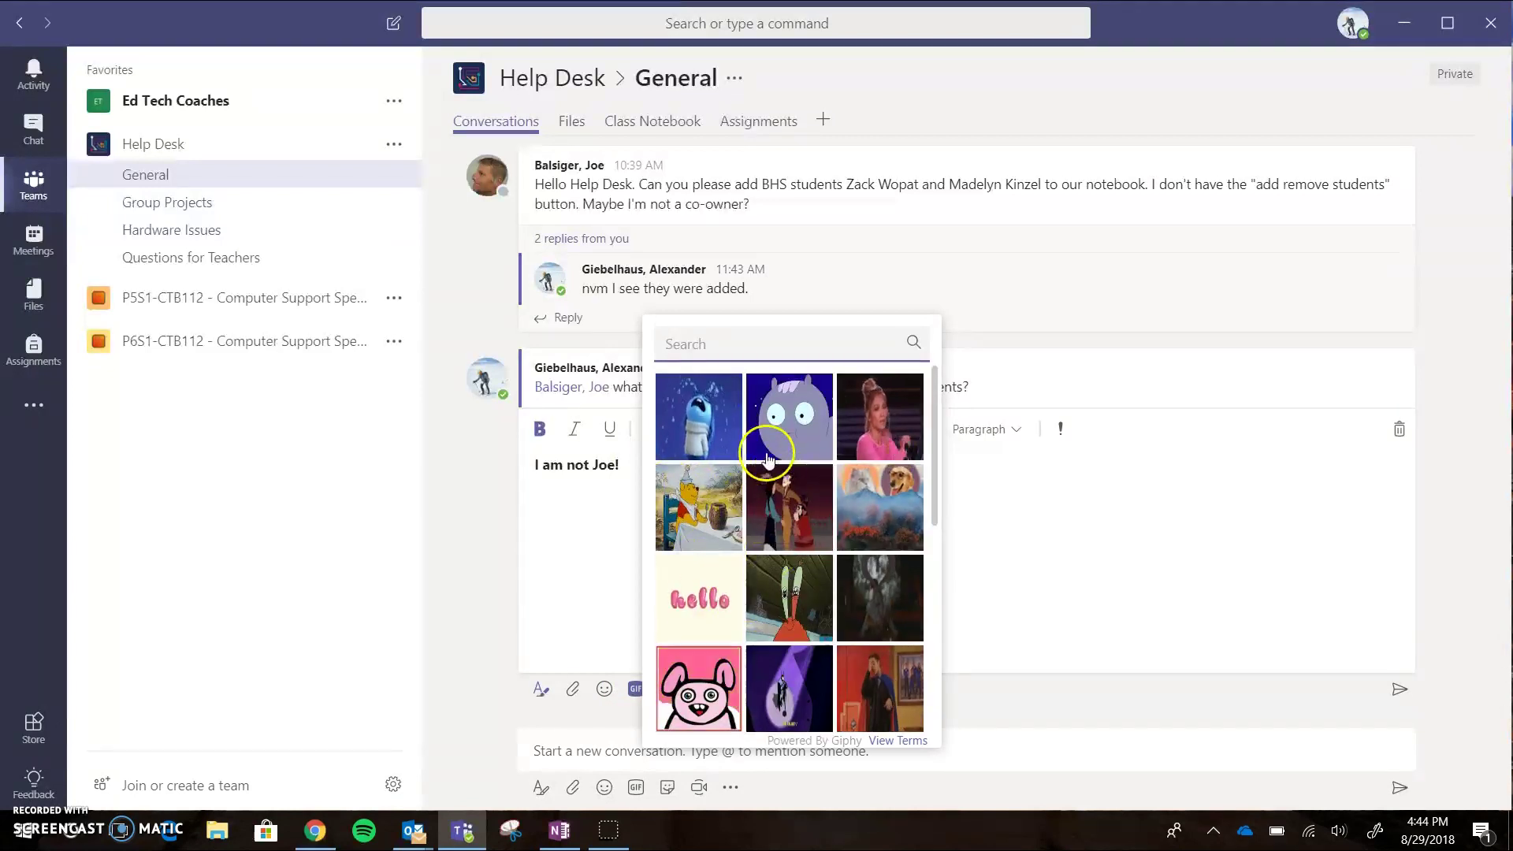
click(1084, 536)
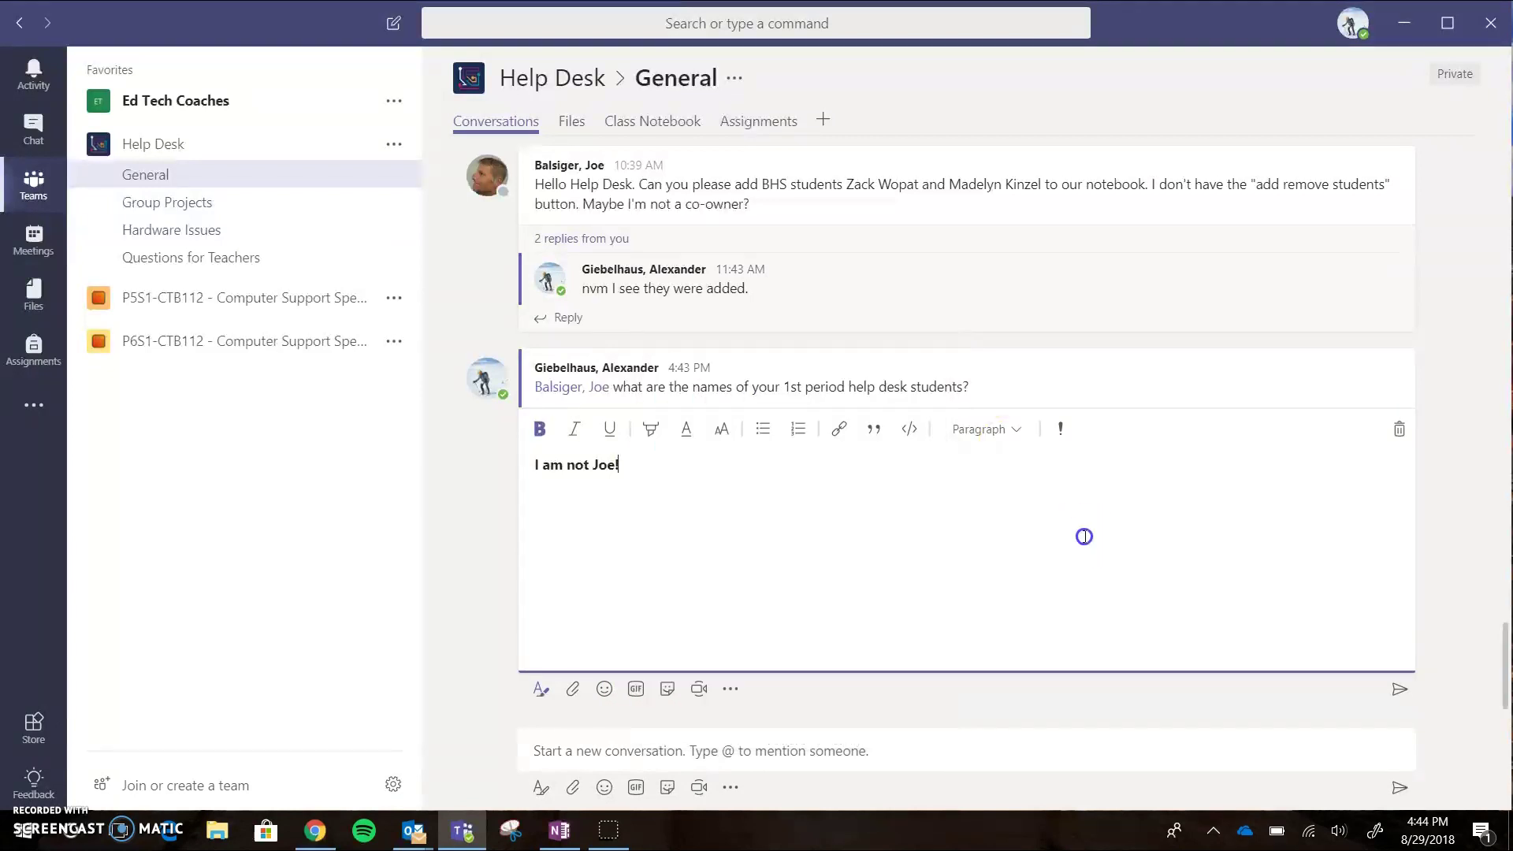
click(731, 688)
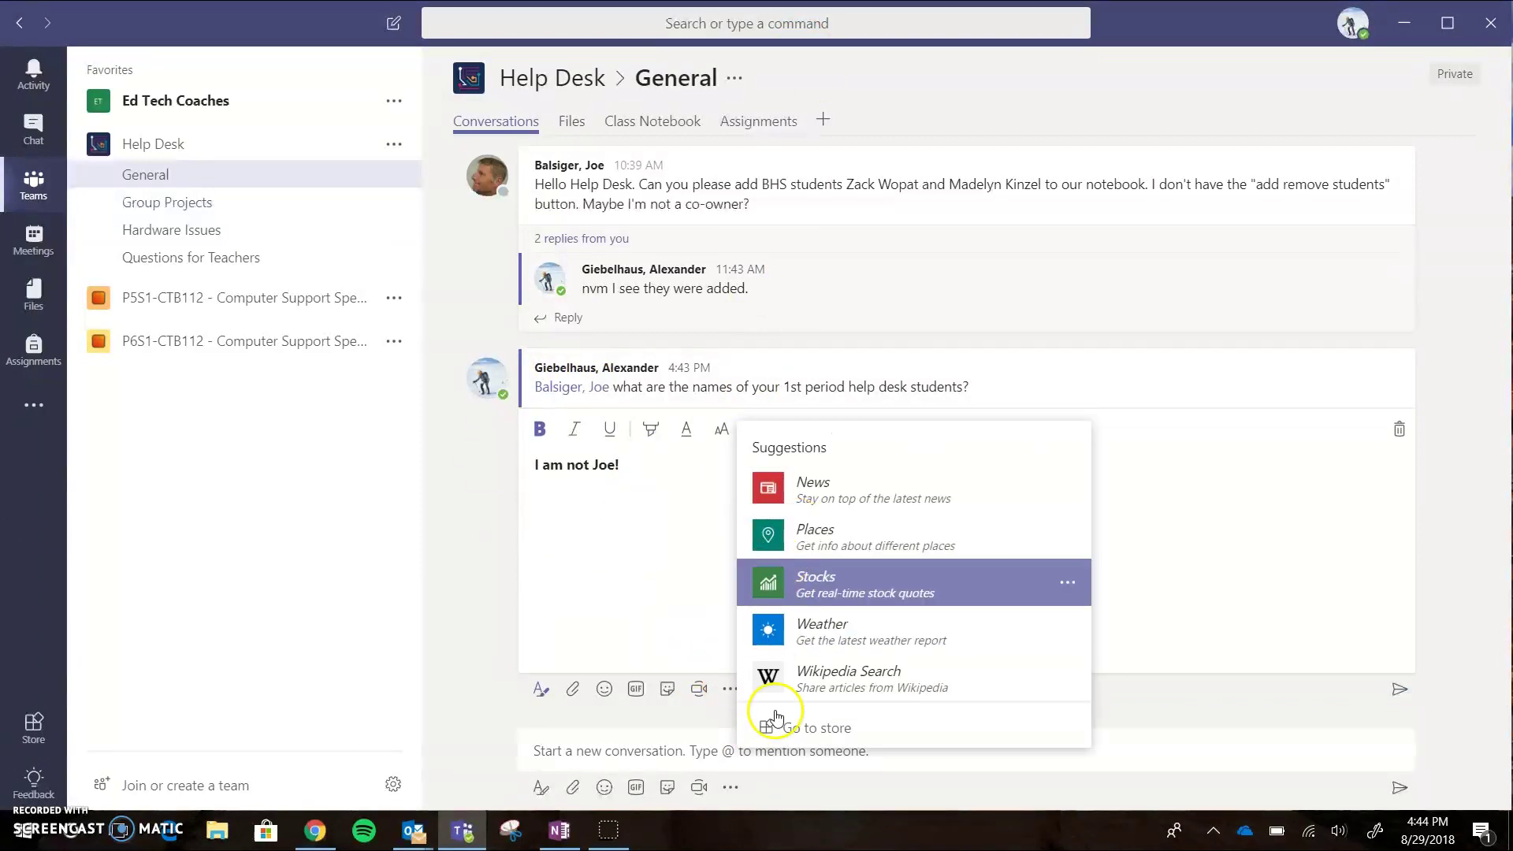
click(624, 527)
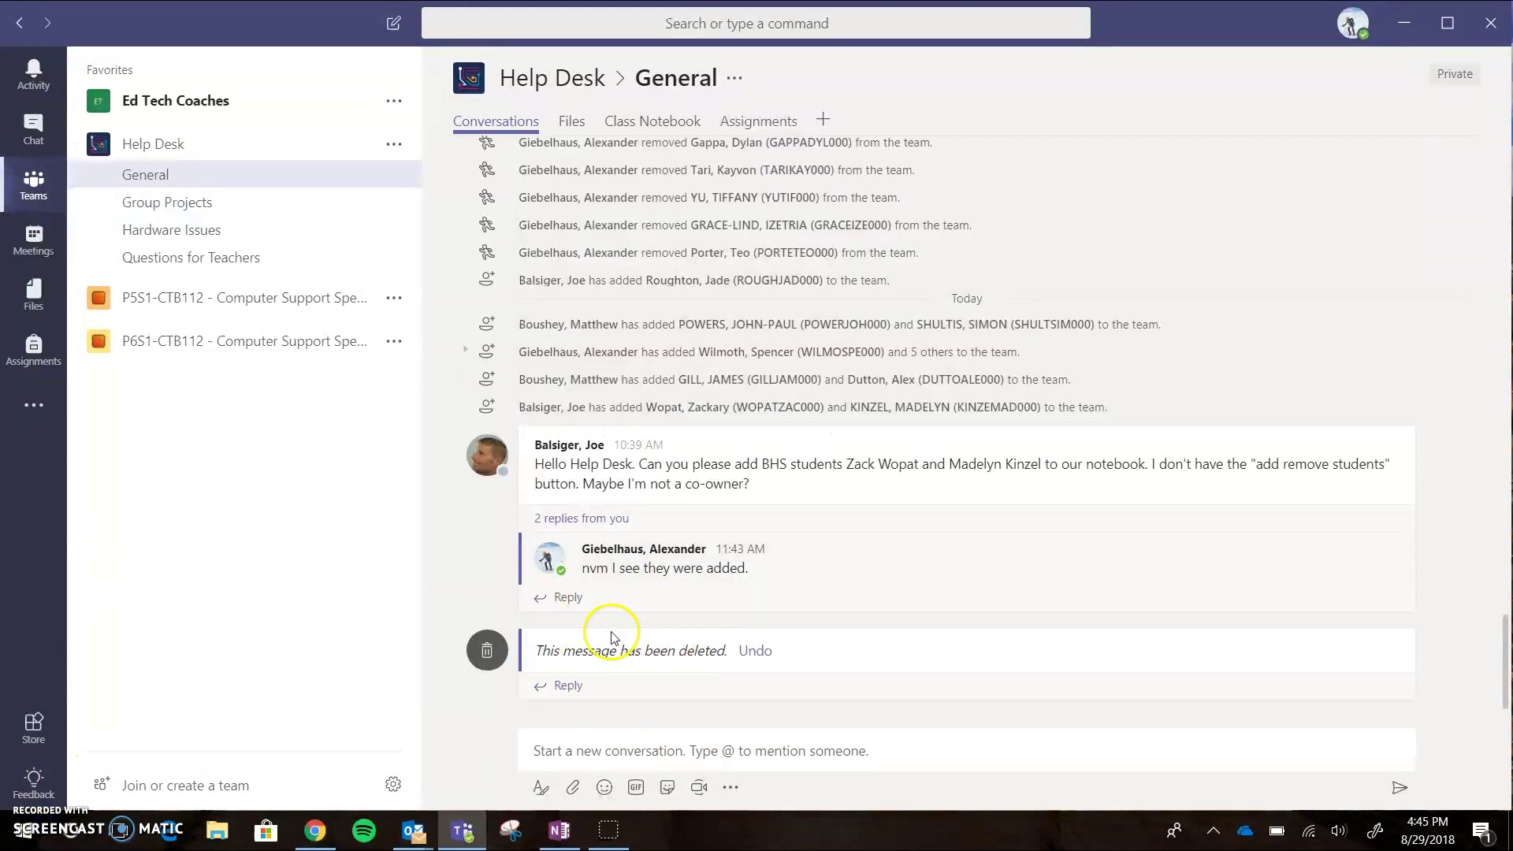
Step: Try to mention the General channel in a new conversation, and clear the entered channel name
click(610, 750)
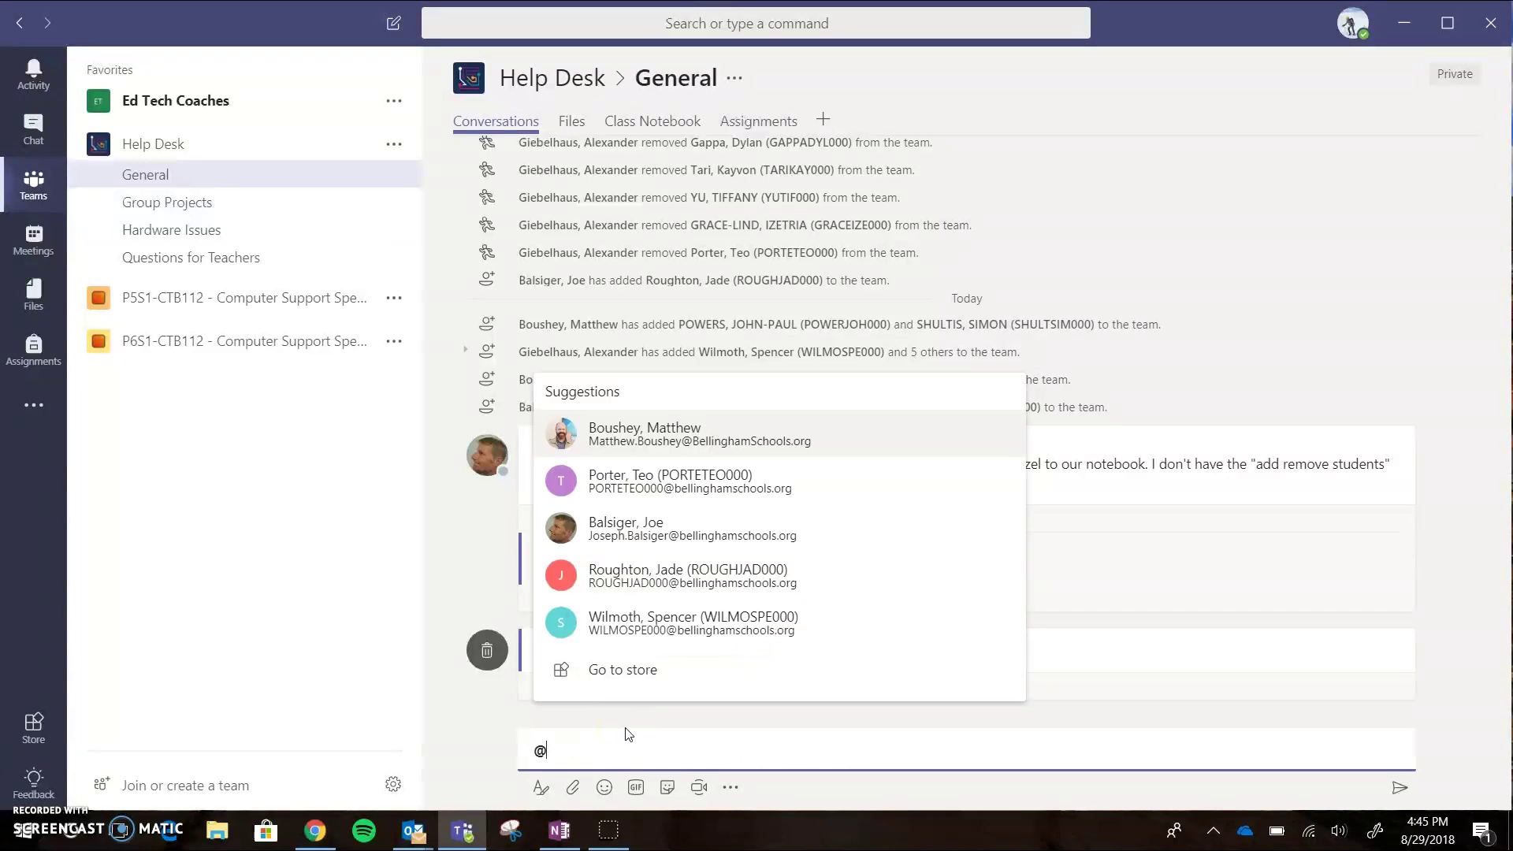
text(@general)
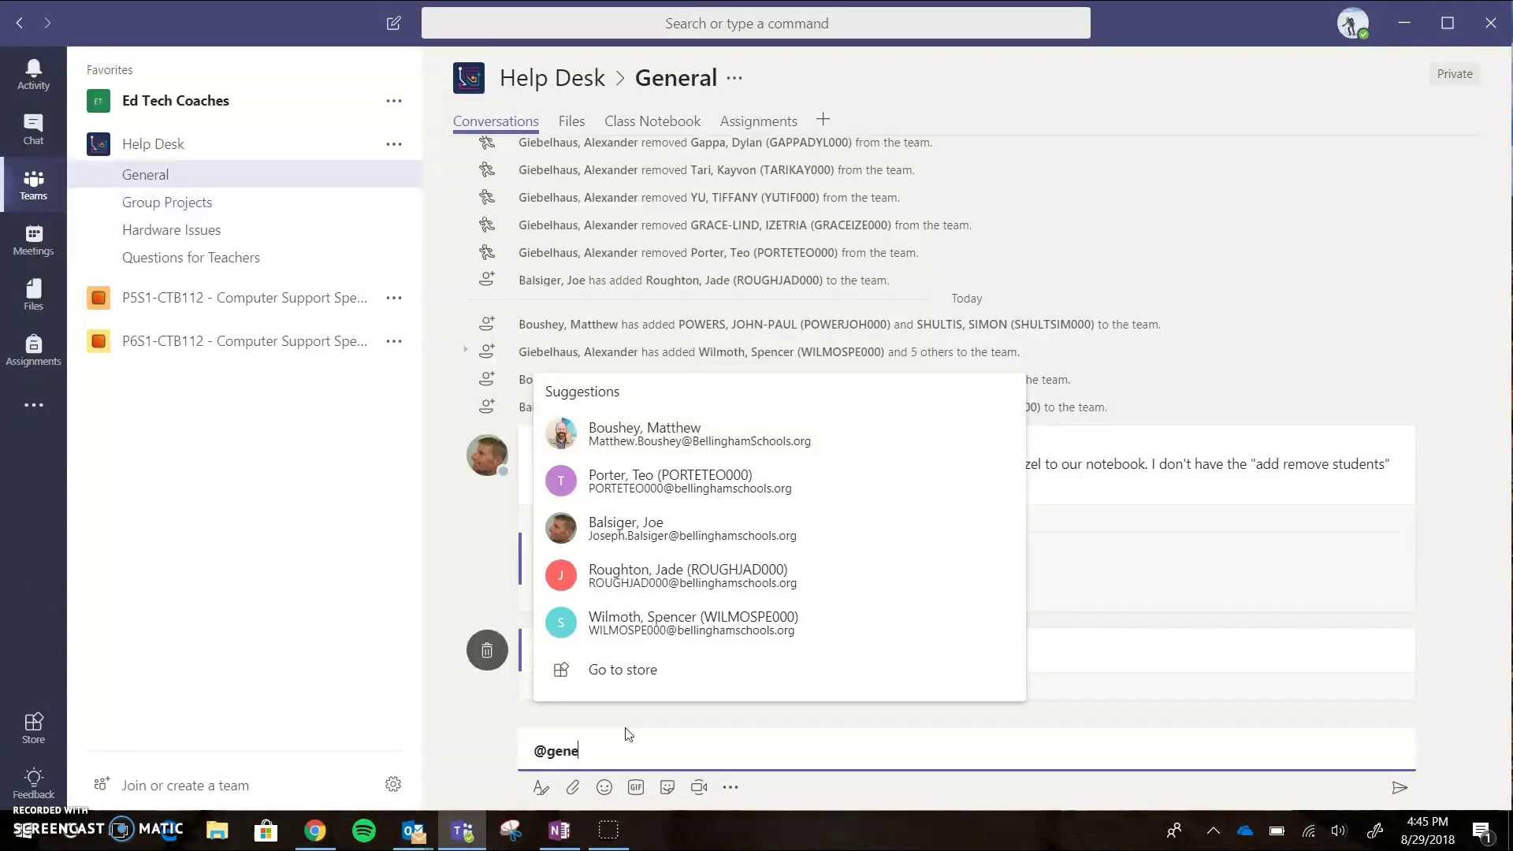
key(BackSpace)
key(BackSpace)
key(BackSpace)
key(BackSpace)
key(BackSpace)
key(BackSpace)
key(BackSpace)
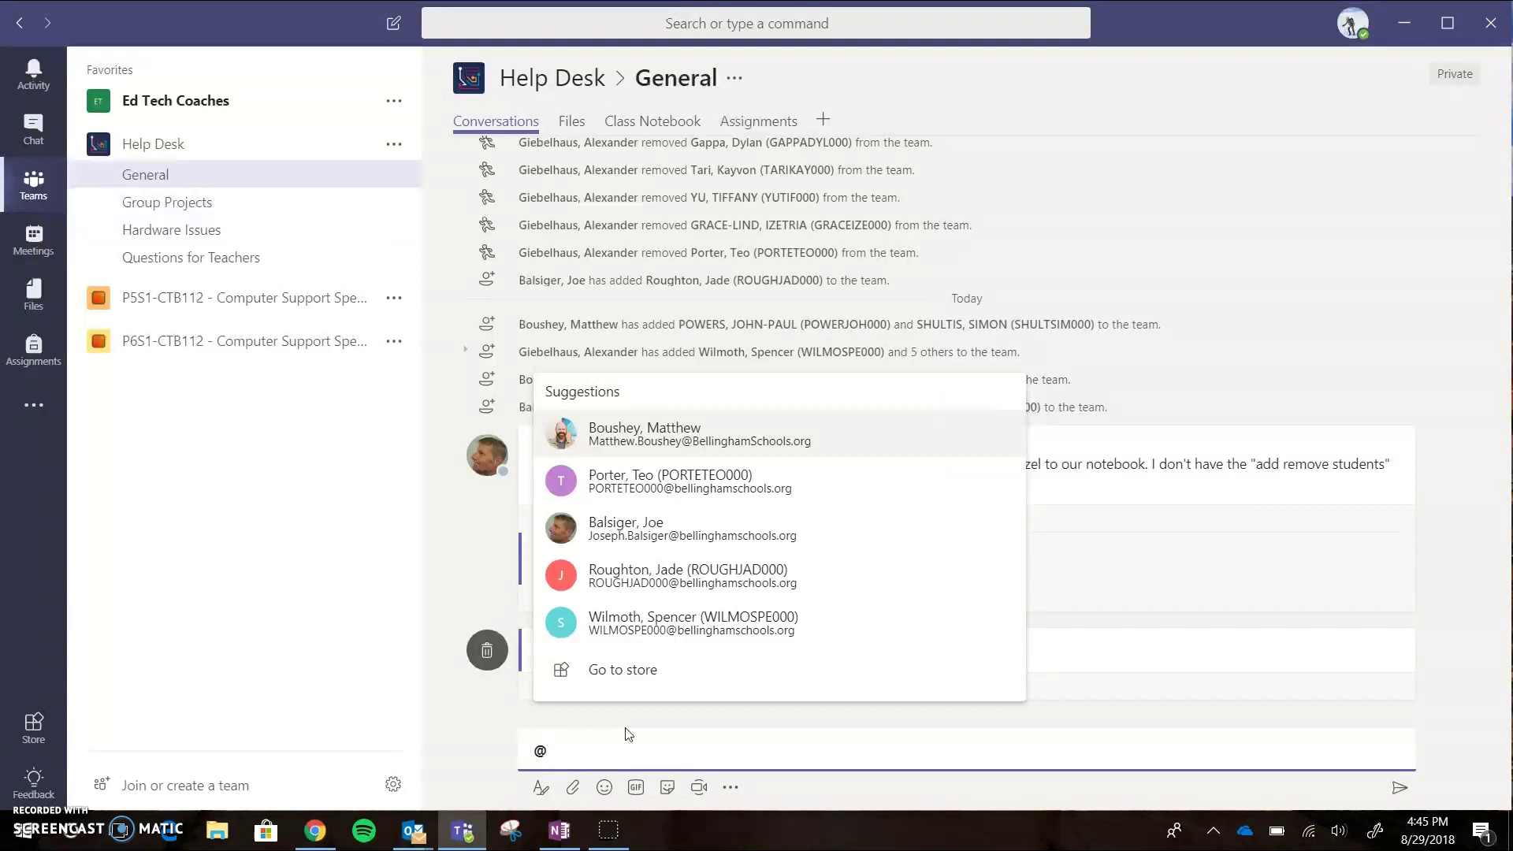
Step: Mention the Help Desk team in the new conversation draft
text(Help)
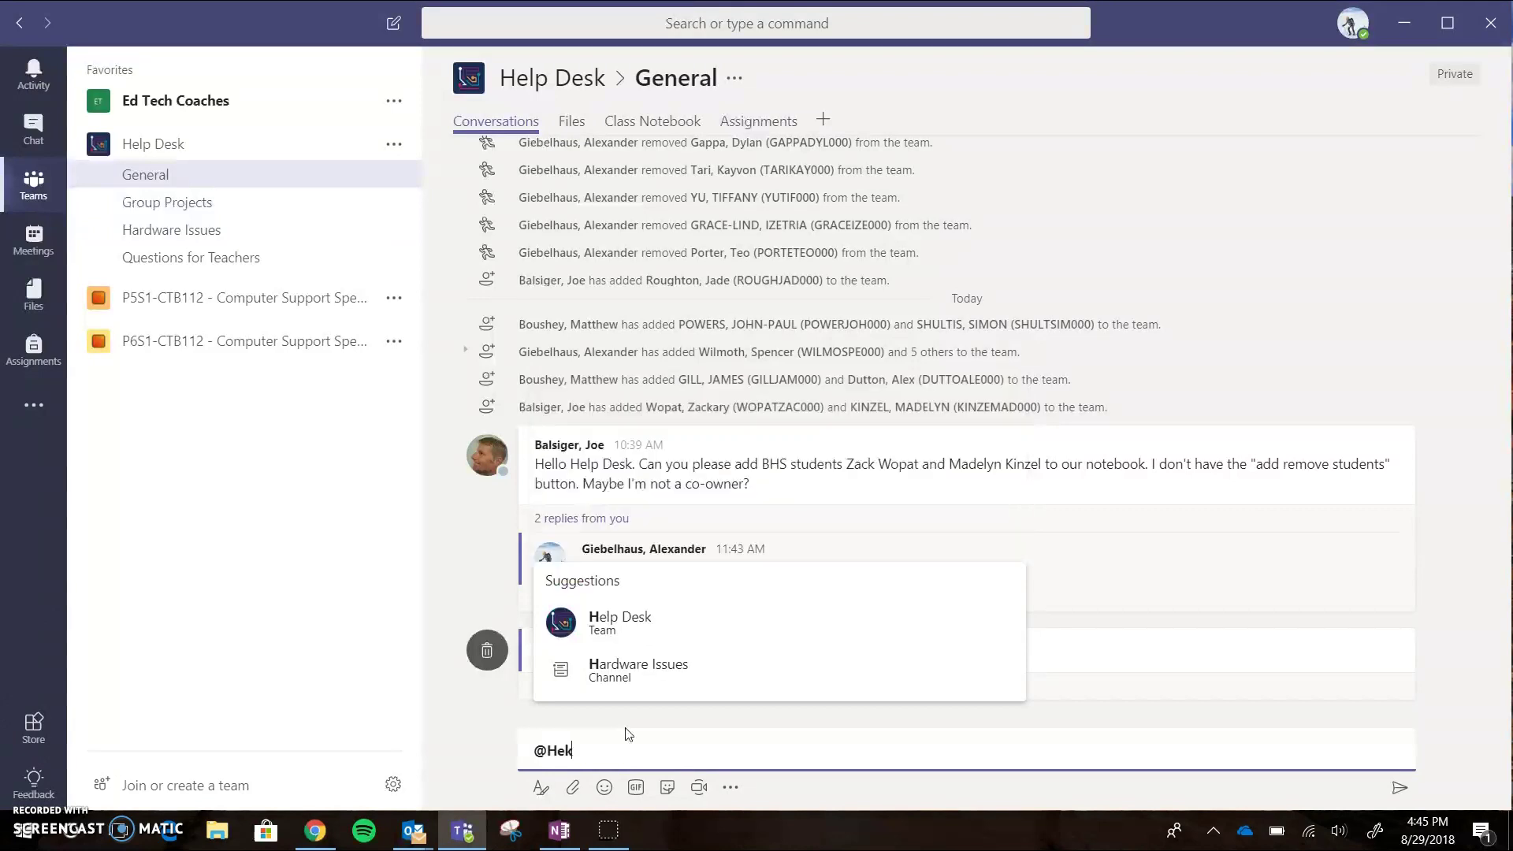
click(672, 669)
click(525, 733)
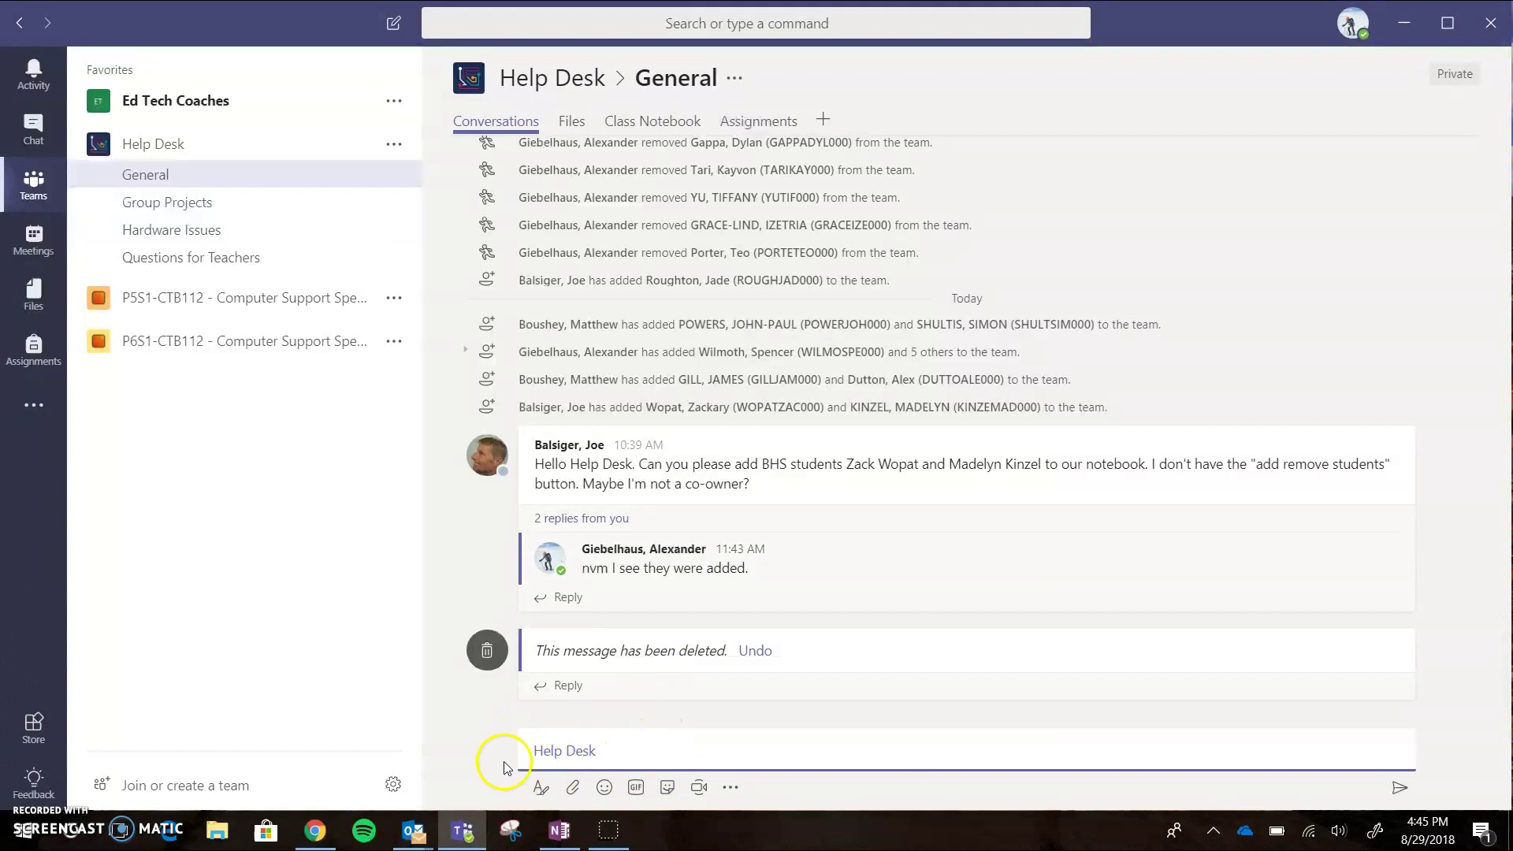
Step: Open the Help Desk team's Group Projects channel and place the cursor in its new conversation box
click(167, 202)
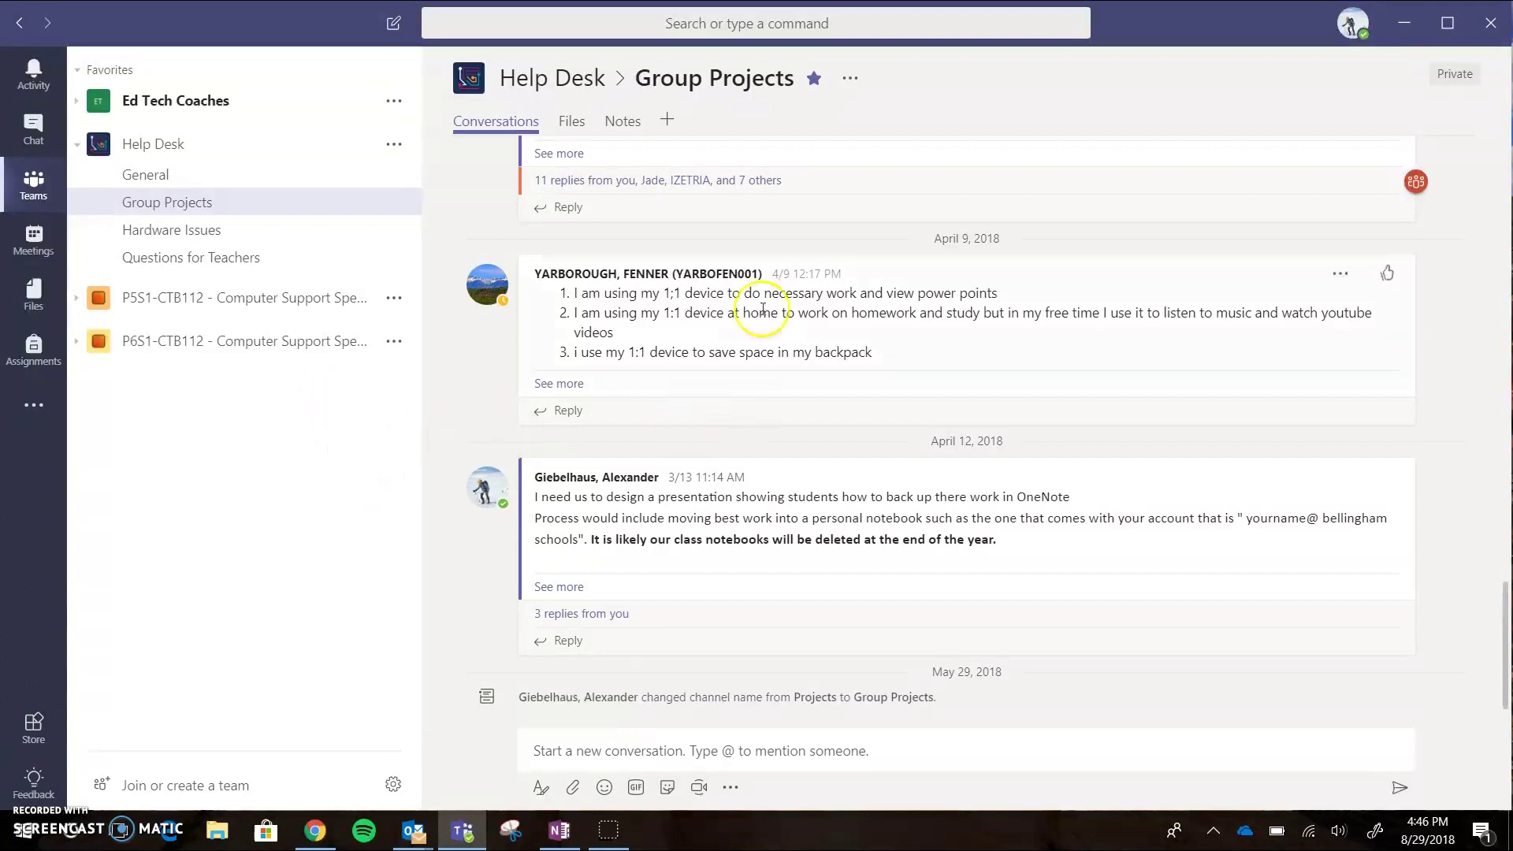
click(755, 27)
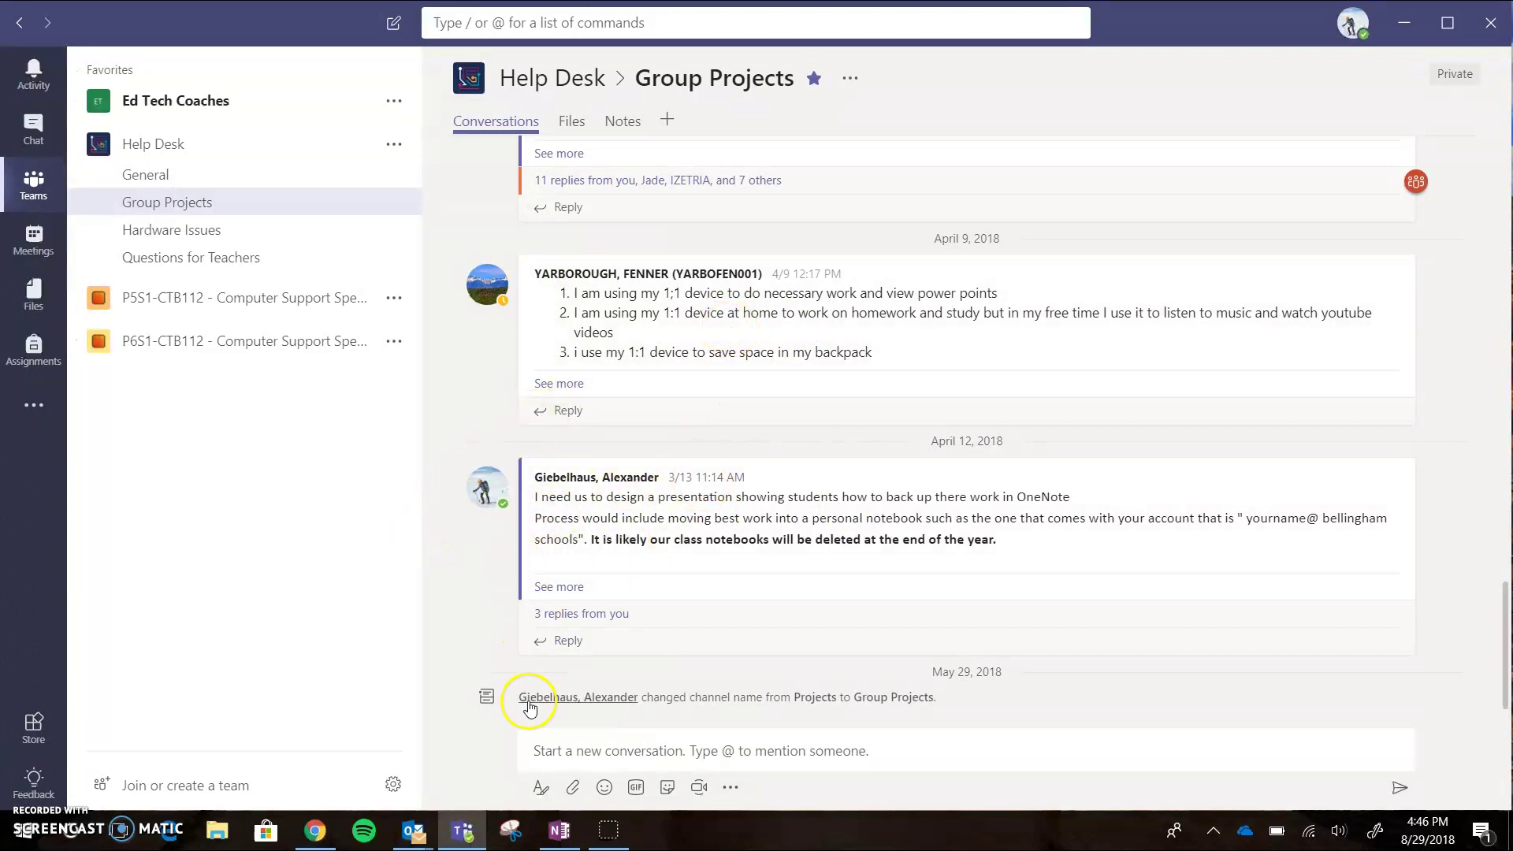
click(604, 758)
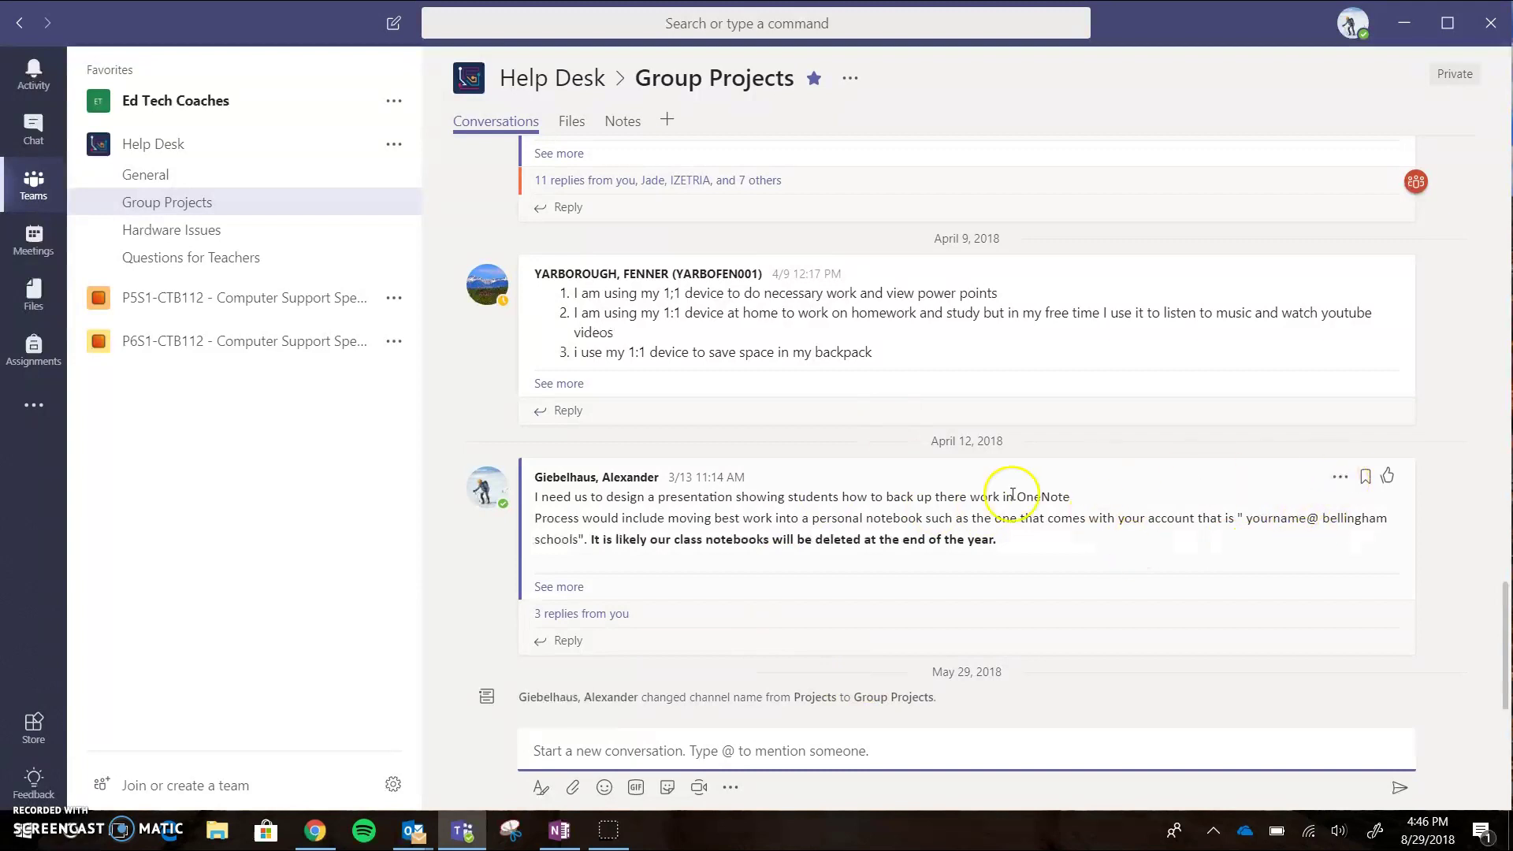
Step: Delete the post about designing a presentation on backing up OneNote work, and expand its replies
click(1344, 490)
click(1342, 476)
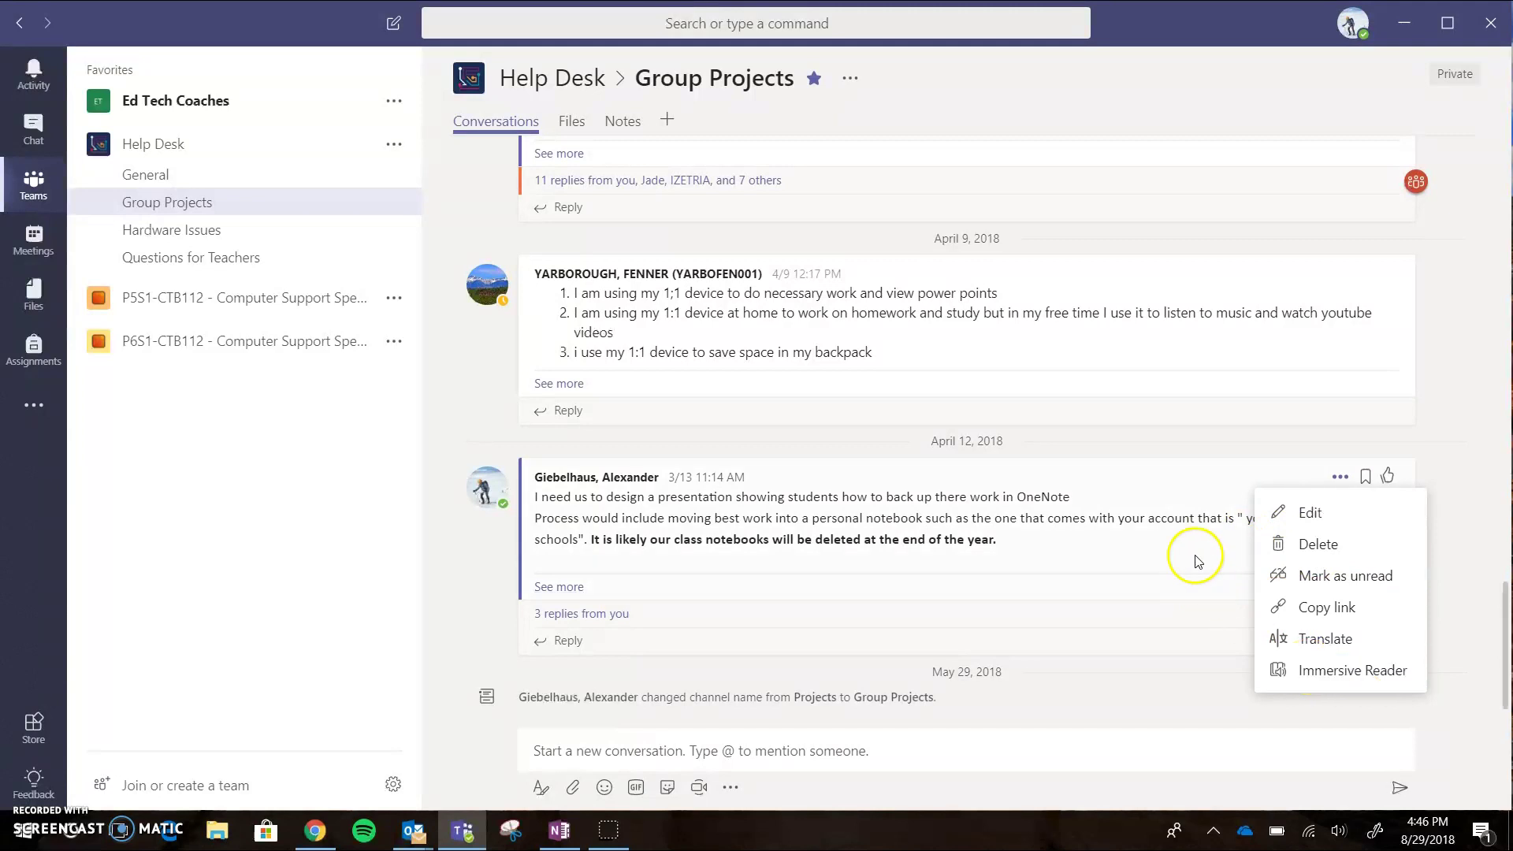
click(1287, 543)
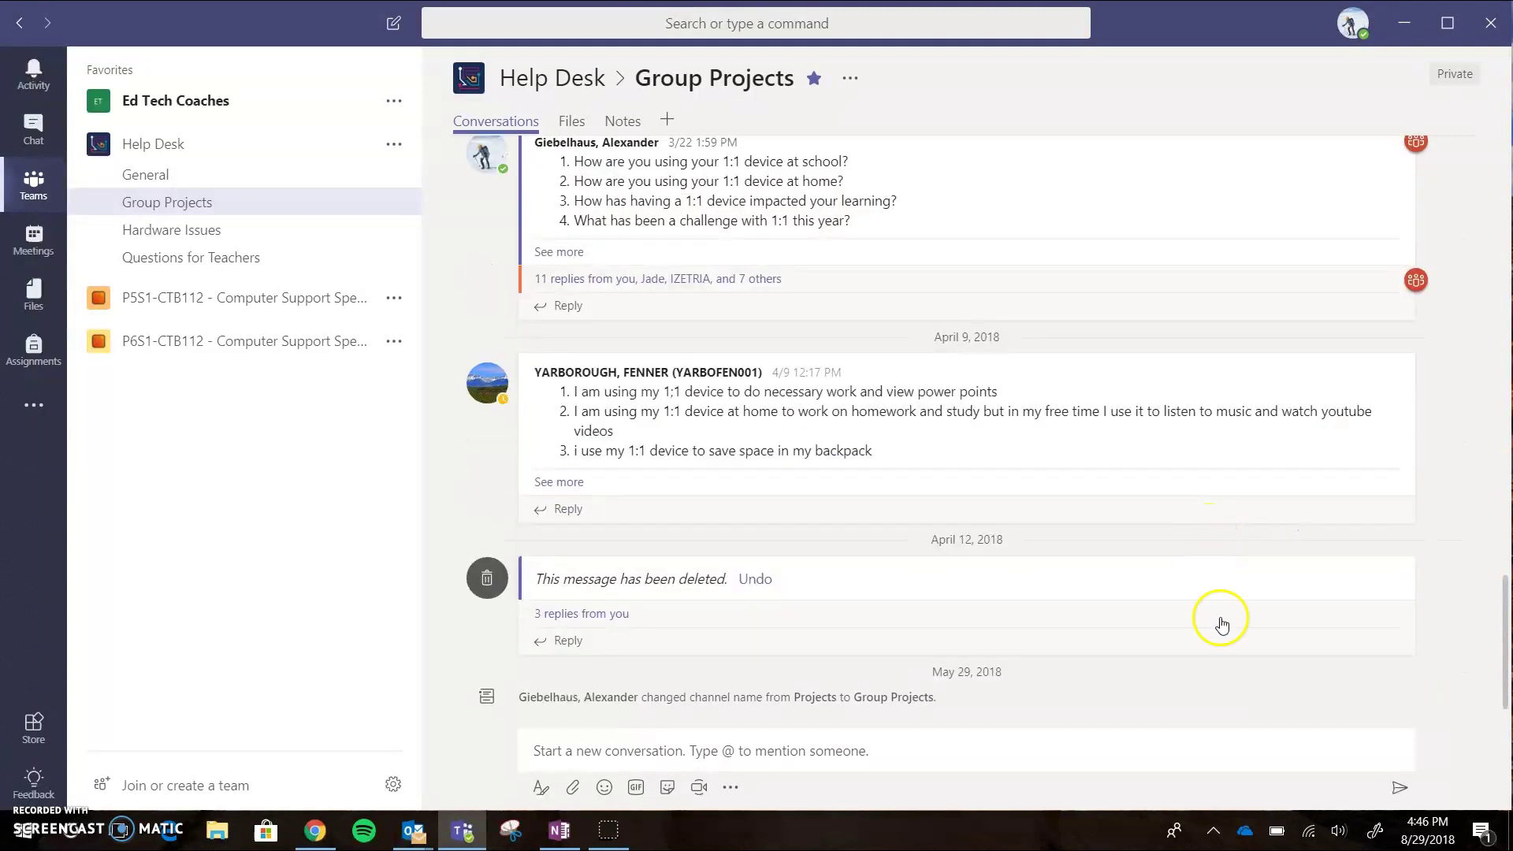
click(590, 614)
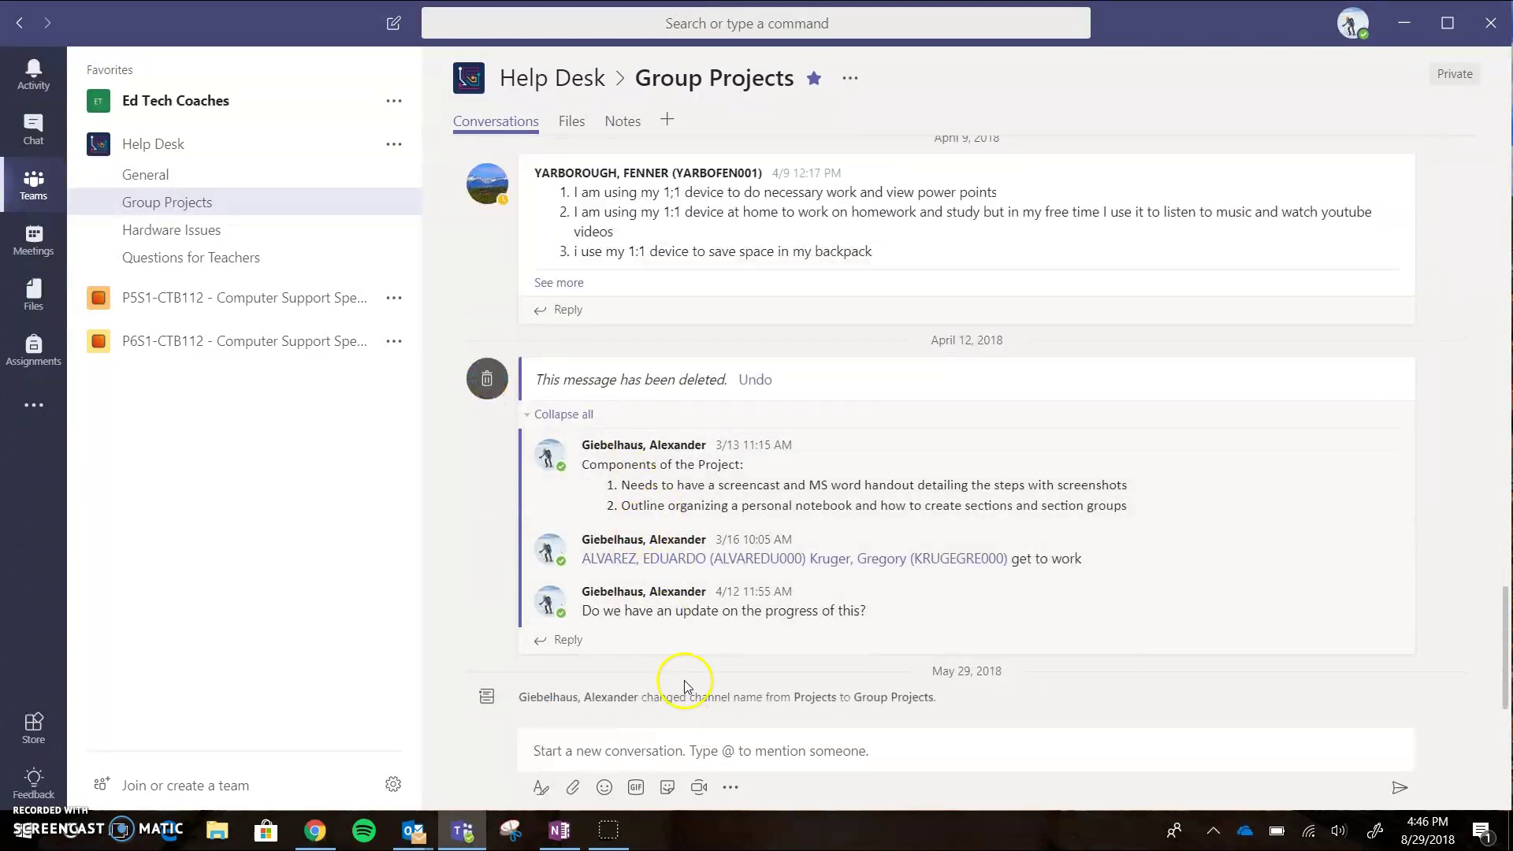
Step: Expand the replies to the numbered questions about 1:1 device use in the Group Projects channel and read through them
scroll(646, 638, up, 5)
scroll(614, 657, down, 5)
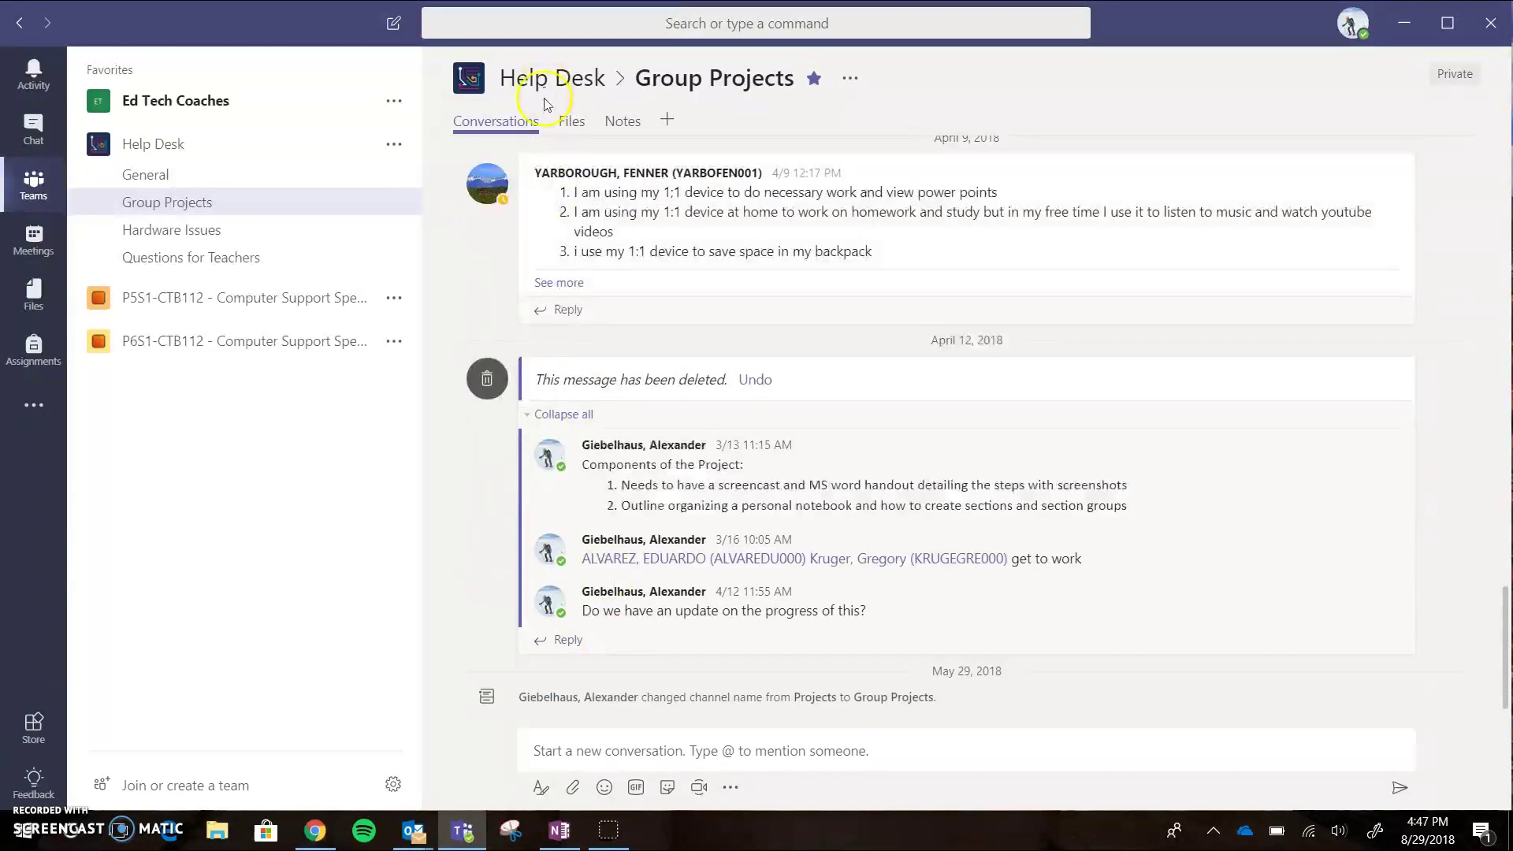
scroll(607, 378, up, 5)
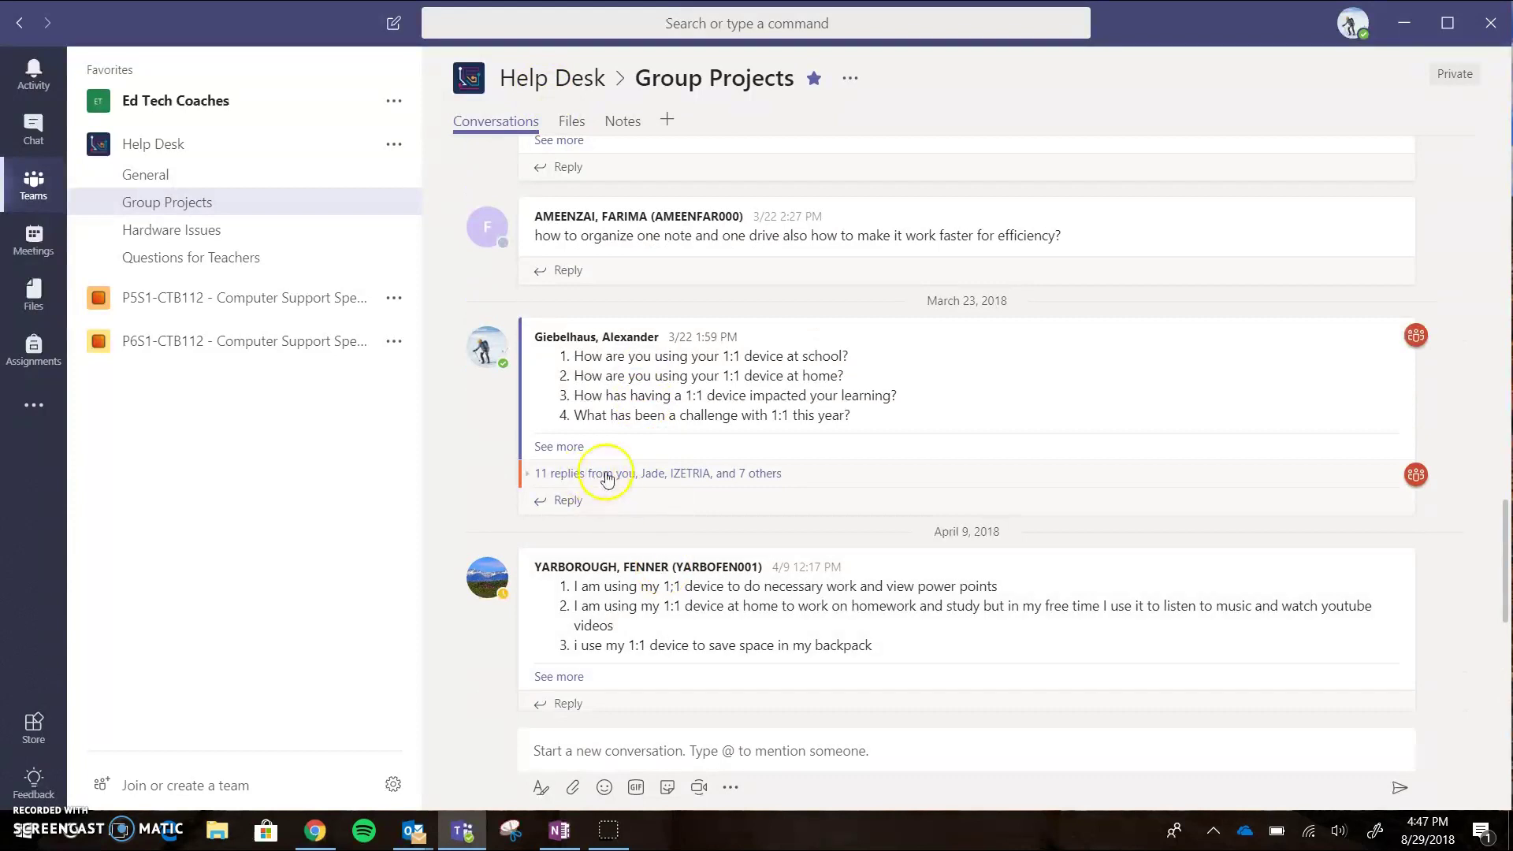
click(602, 475)
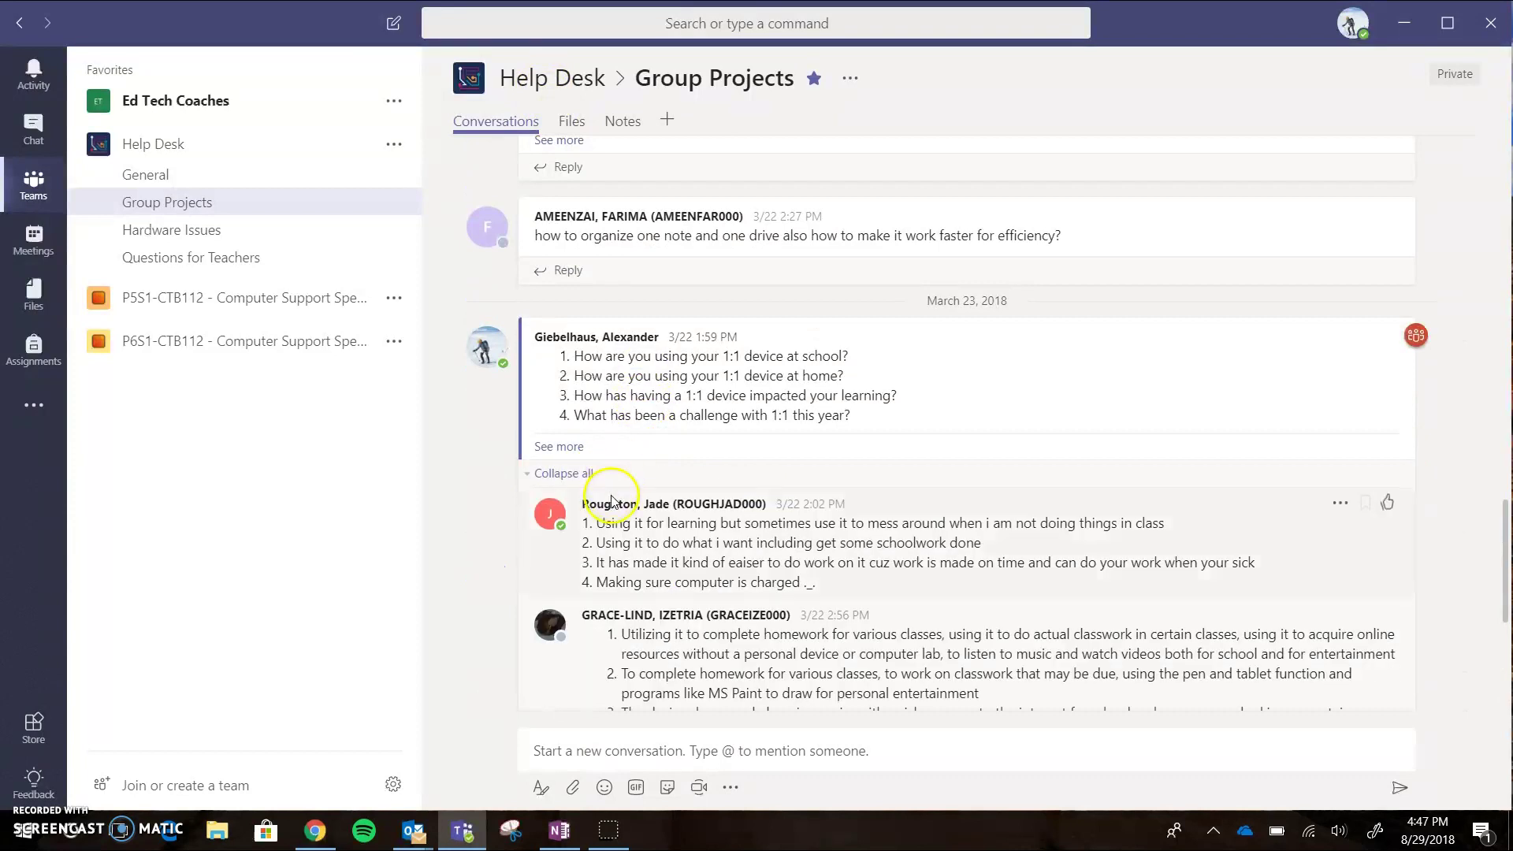
scroll(614, 496, down, 6)
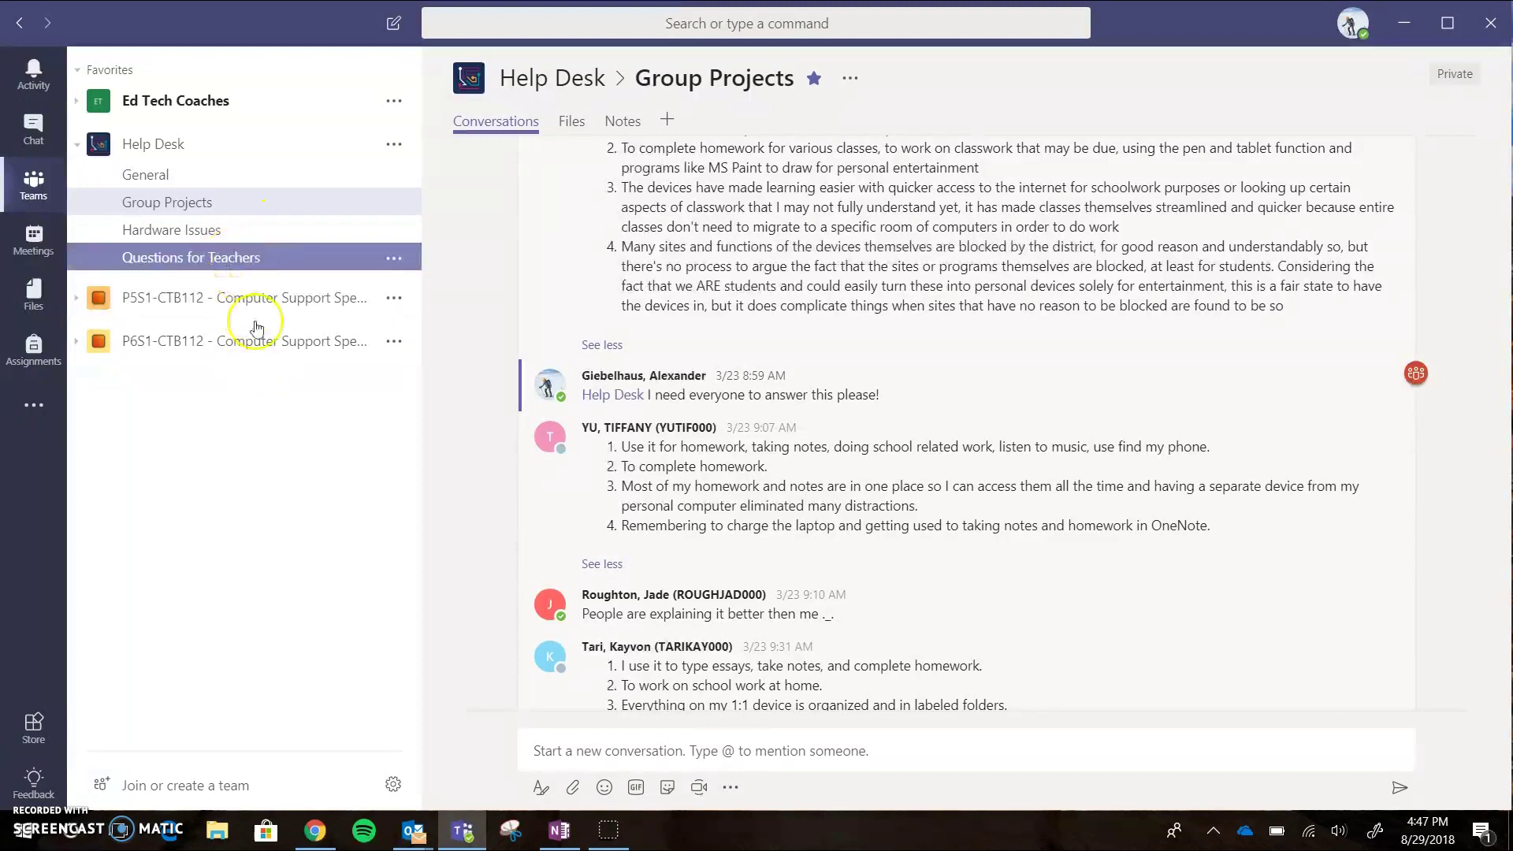
click(174, 183)
click(189, 206)
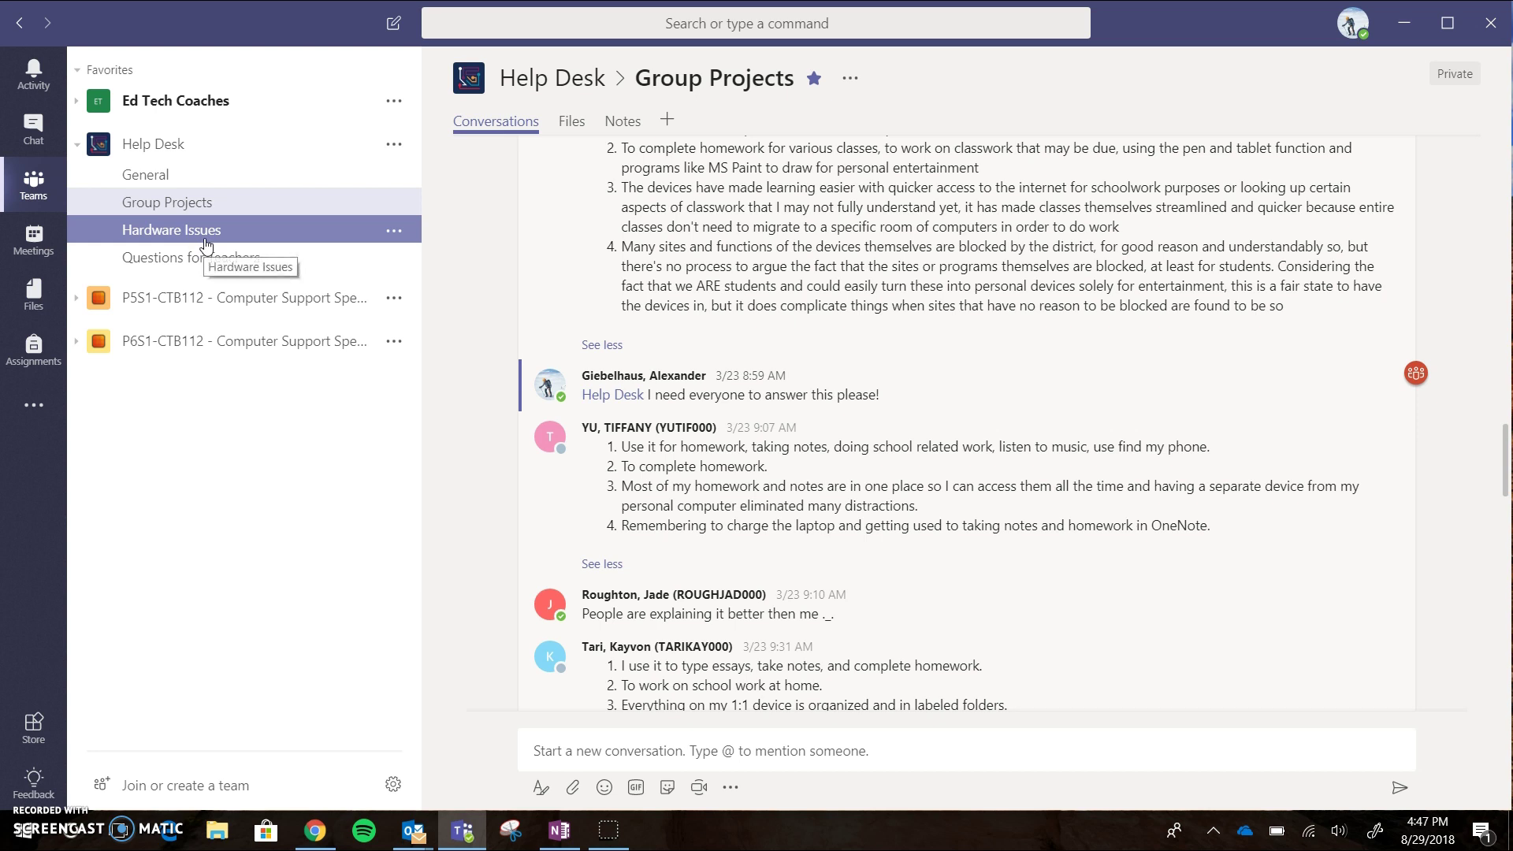
click(229, 205)
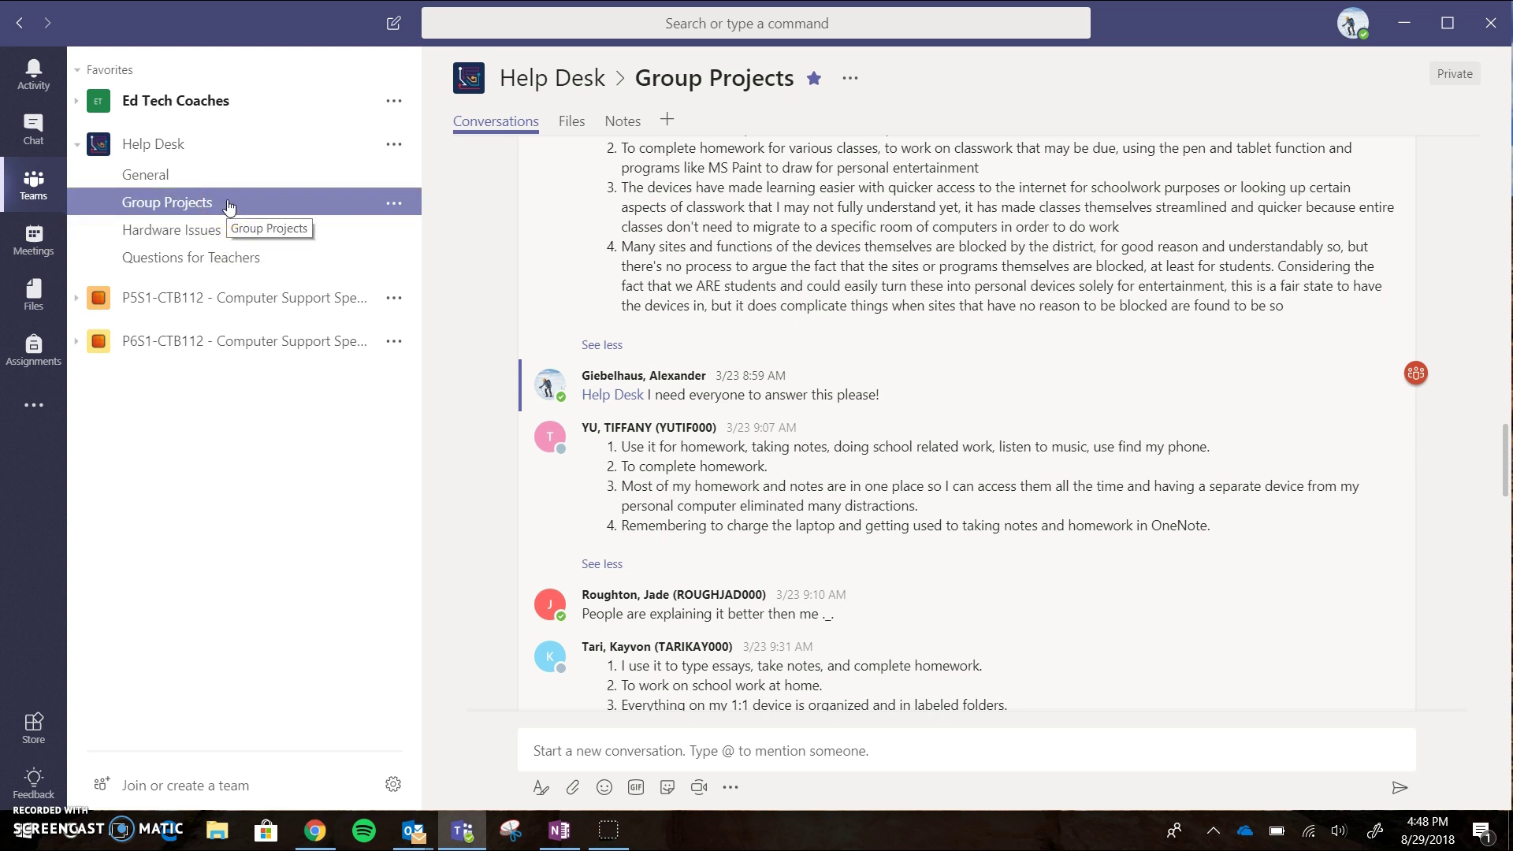
click(242, 229)
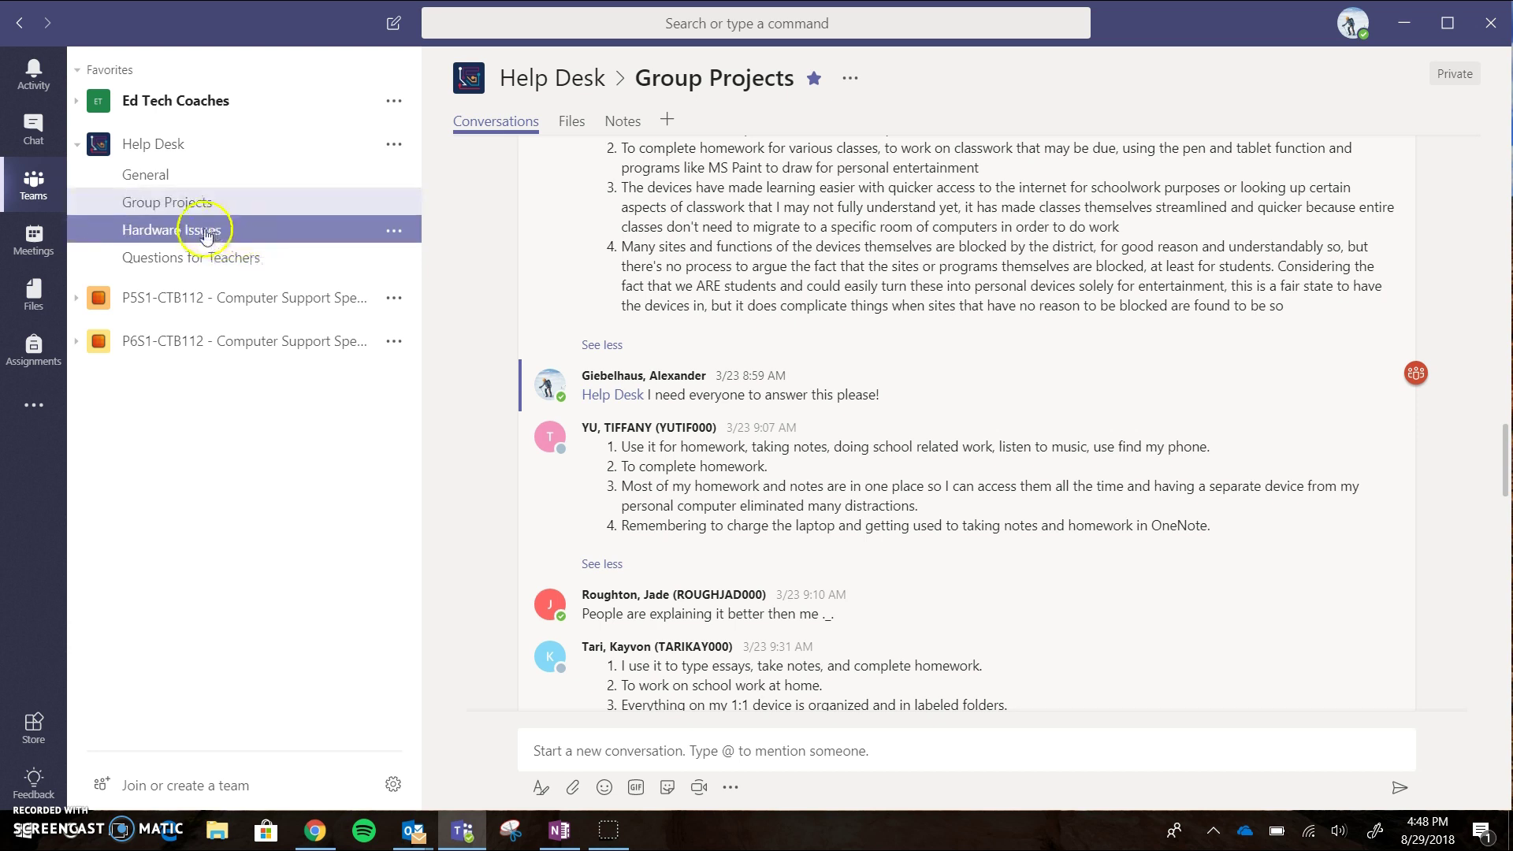
click(232, 264)
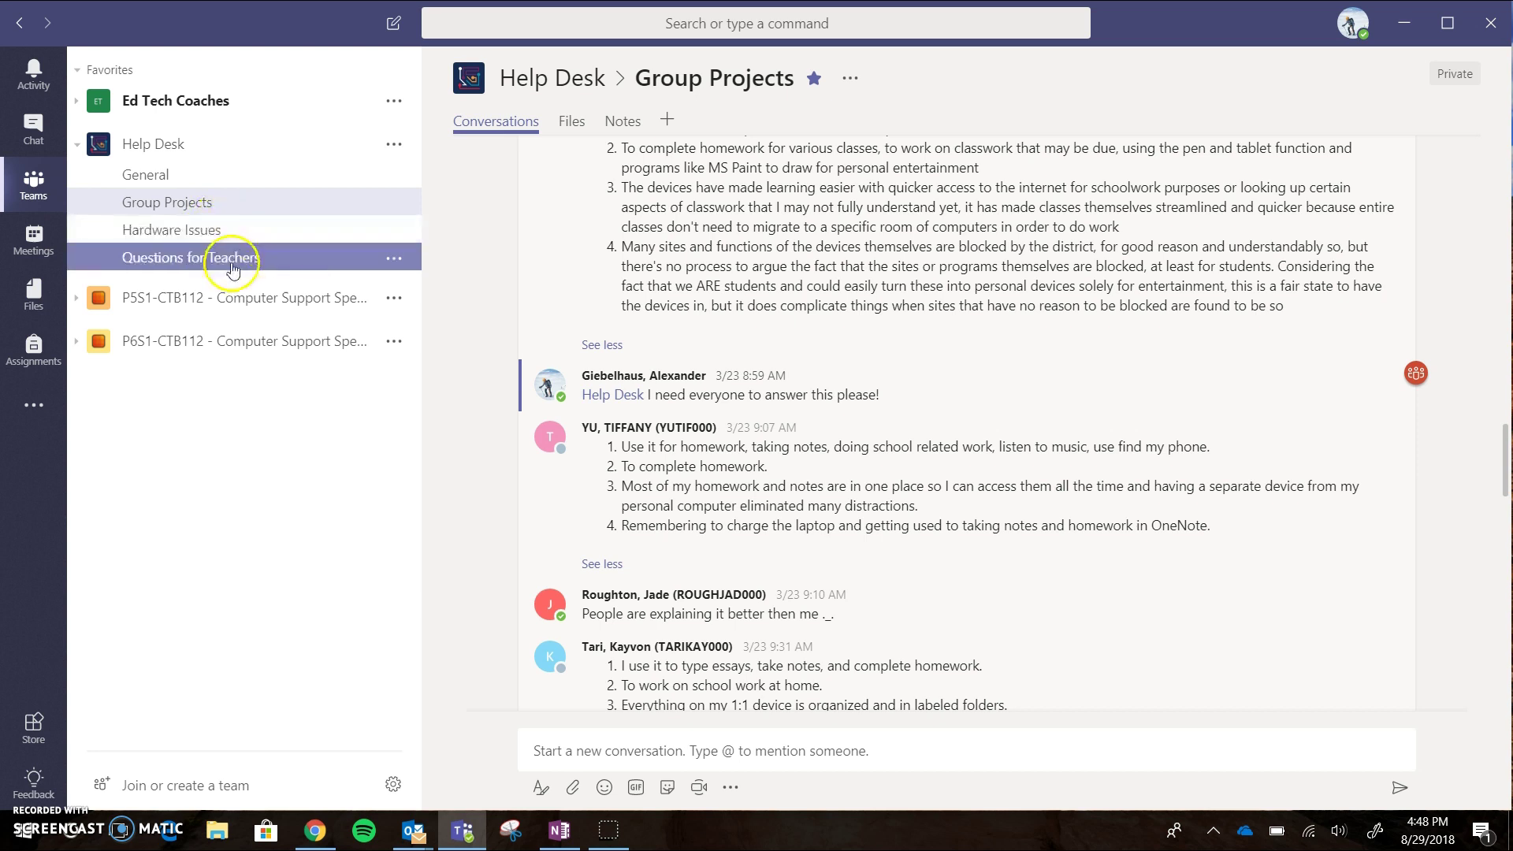
click(221, 238)
click(221, 252)
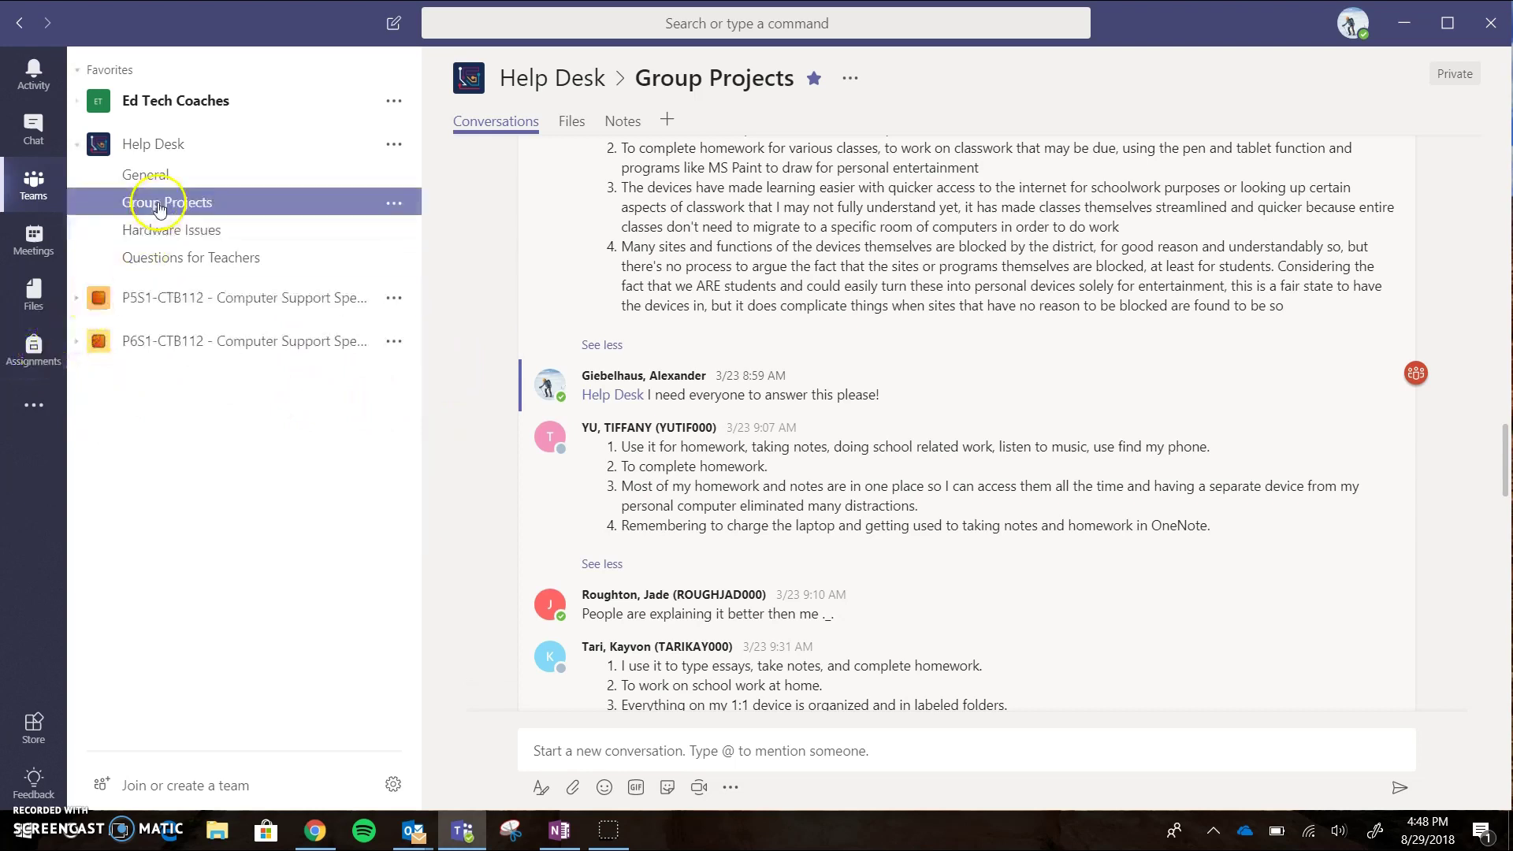
Step: Go to the Assignments overview and open the details of the Help Desk team's T-Shirt Size assignment
click(43, 348)
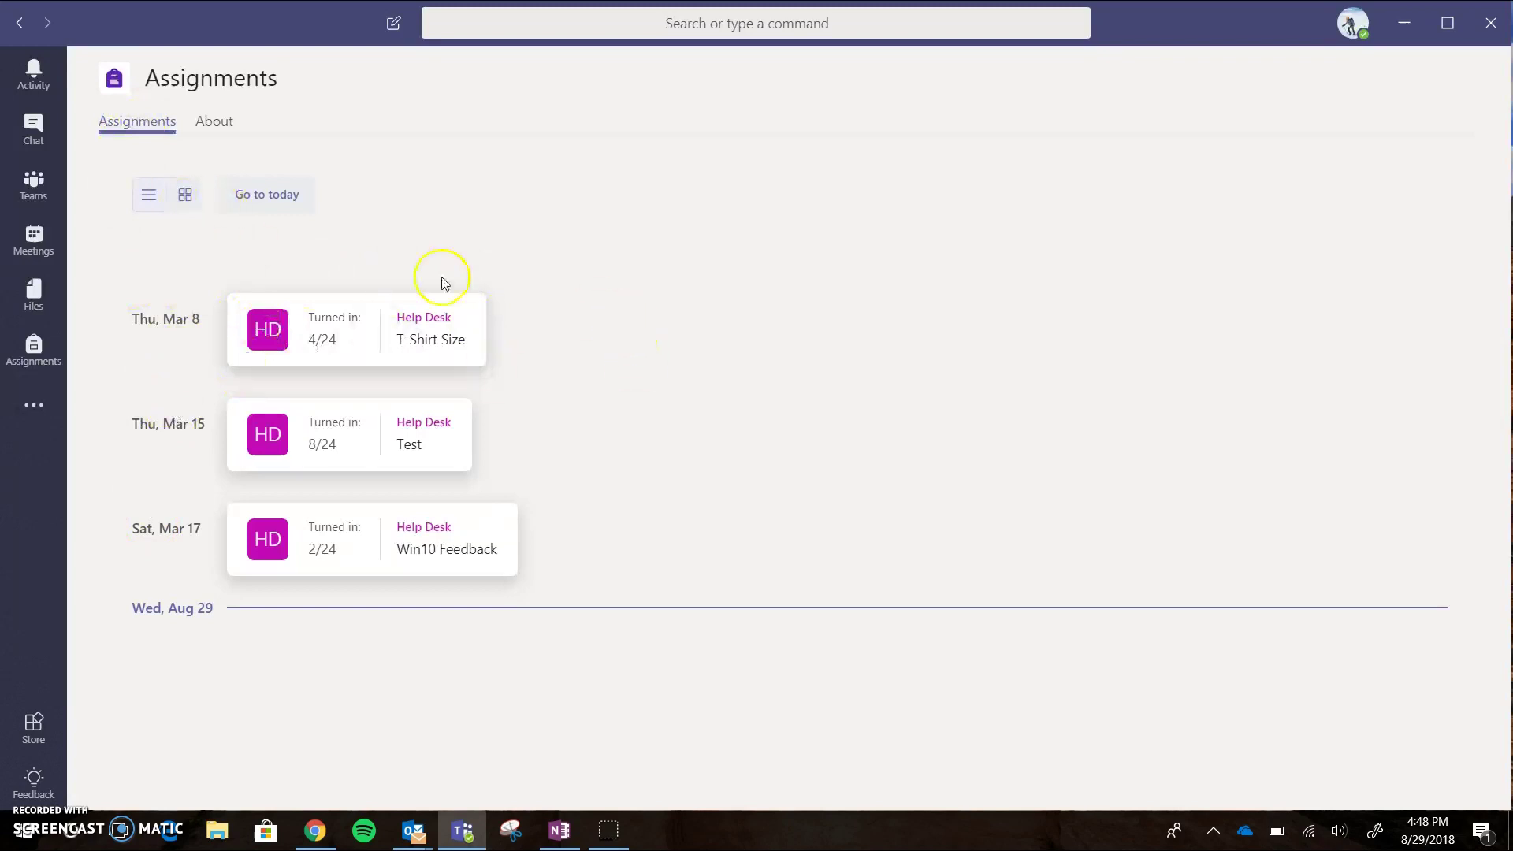
click(186, 194)
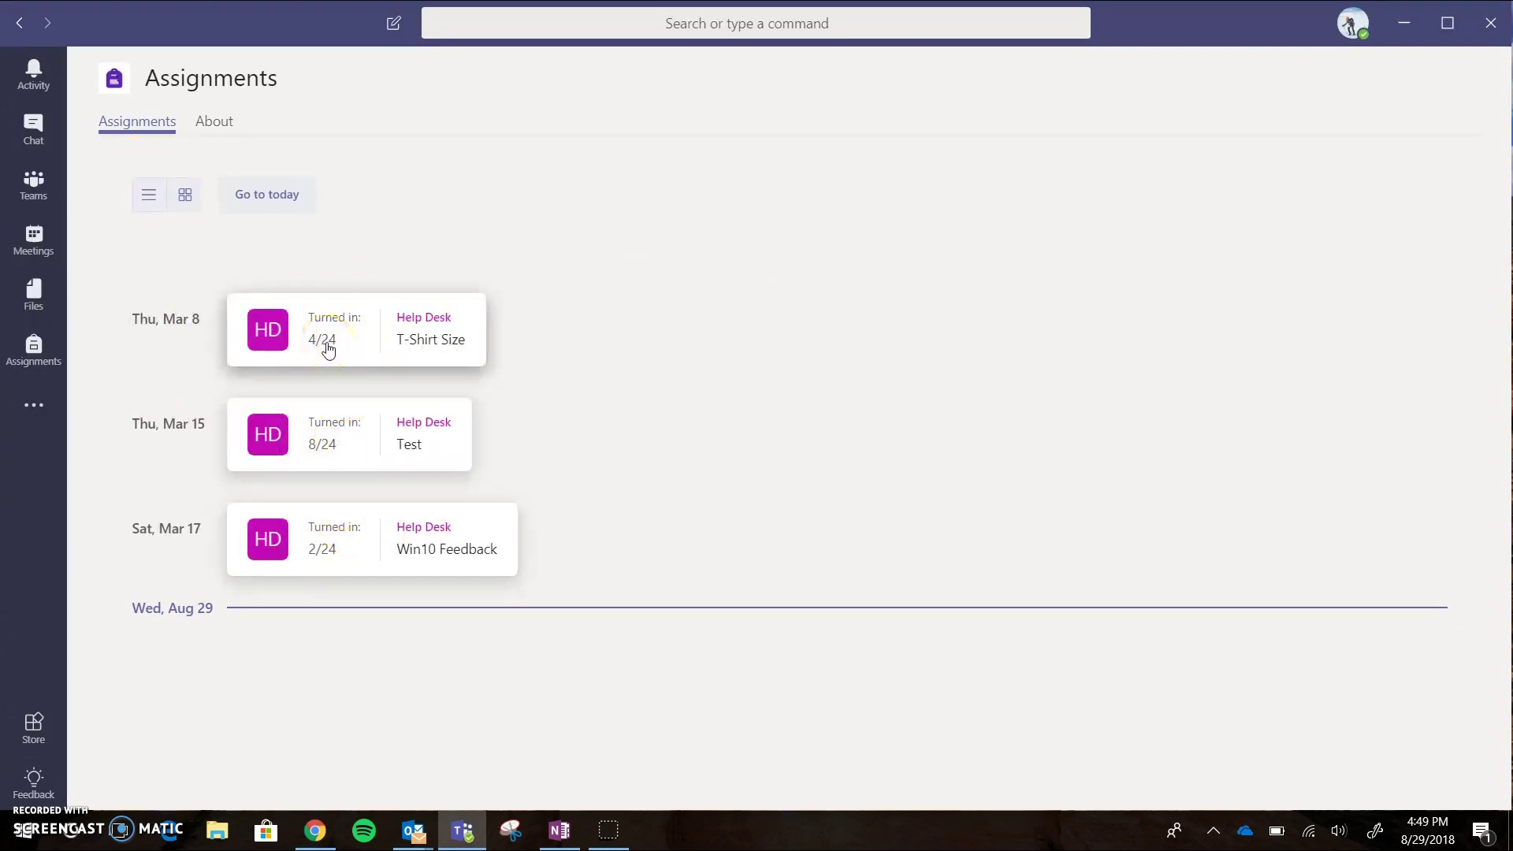
click(365, 356)
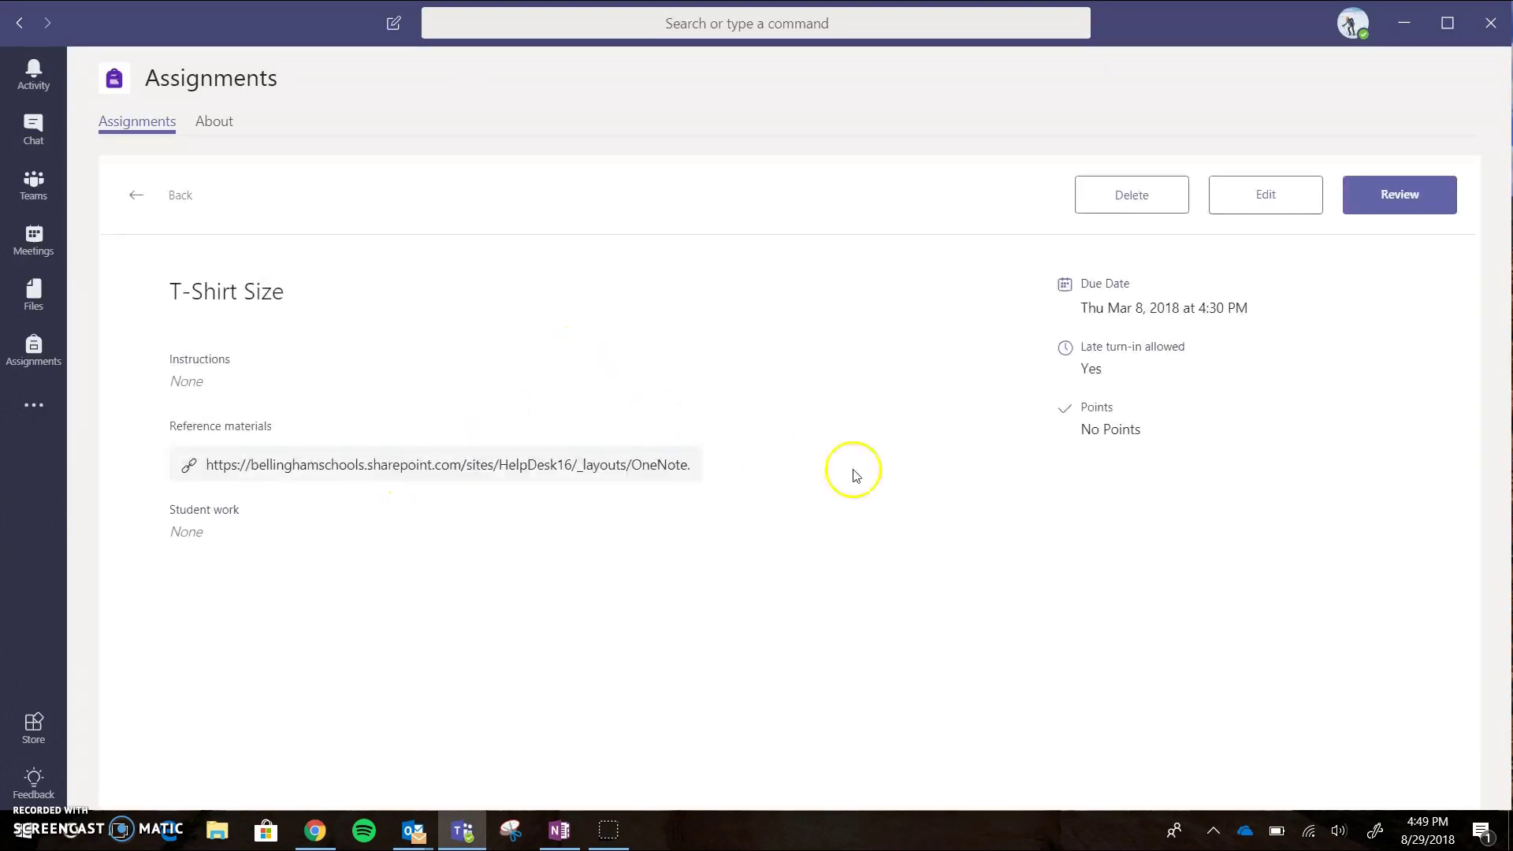